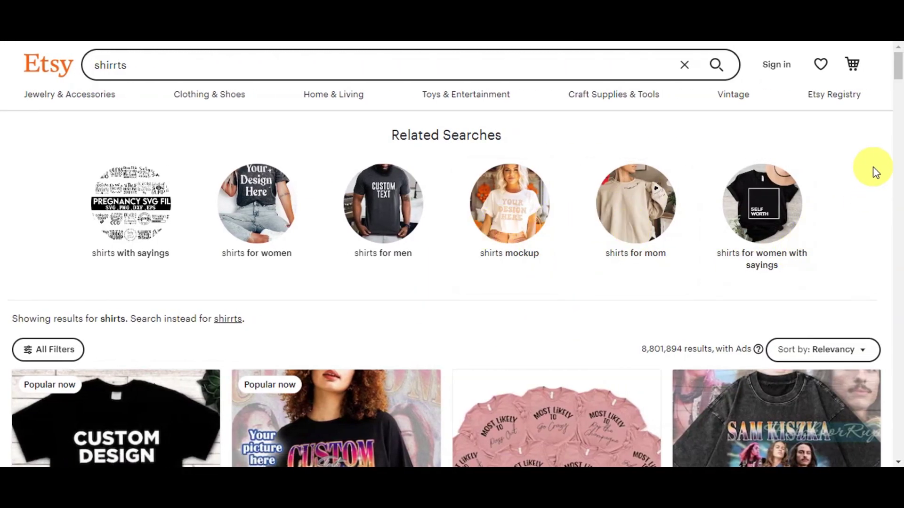
- Look through the Etsy search results for shirts to examine the custom designs and mockups on offer
{"action": "scroll", "coordinate": [879, 146], "scroll_direction": "down", "scroll_amount": 5}
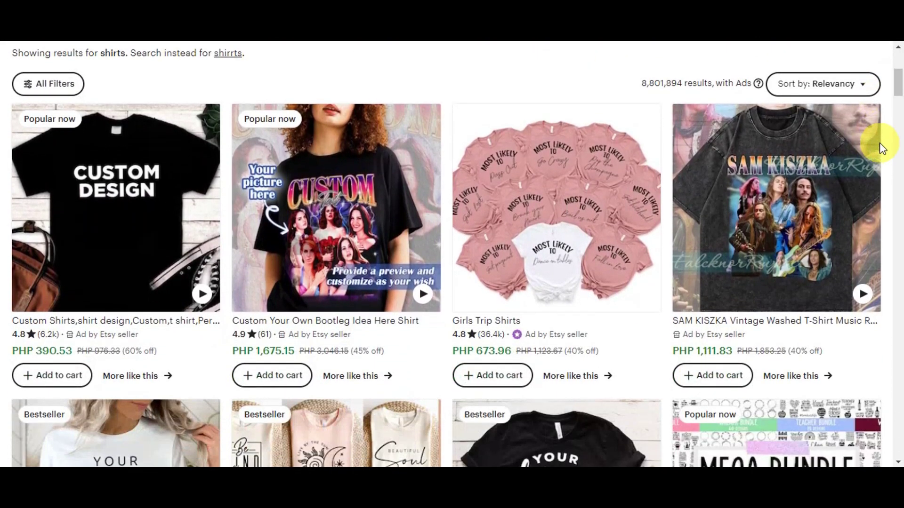
{"action": "scroll", "coordinate": [880, 142], "scroll_direction": "down", "scroll_amount": 6}
{"action": "scroll", "coordinate": [879, 152], "scroll_direction": "down", "scroll_amount": 1}
{"action": "scroll", "coordinate": [879, 152], "scroll_direction": "down", "scroll_amount": 4}
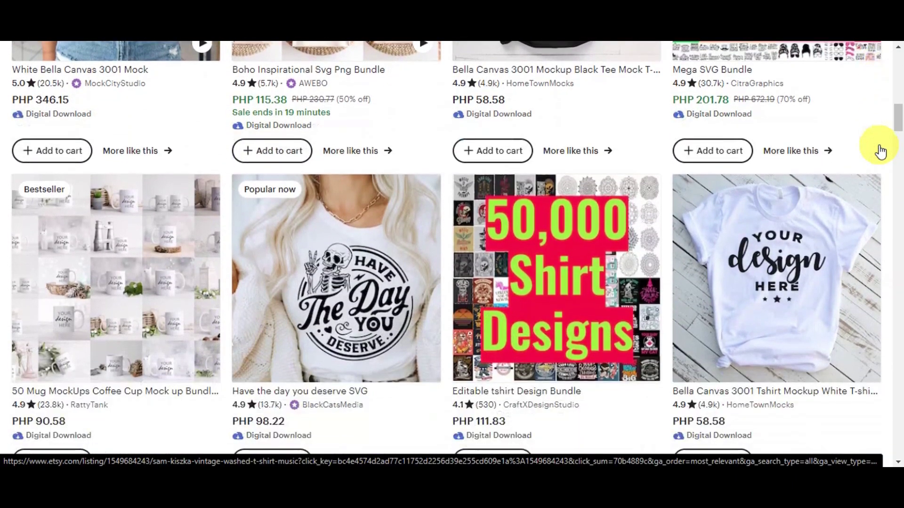
{"action": "scroll", "coordinate": [879, 153], "scroll_direction": "down", "scroll_amount": 2}
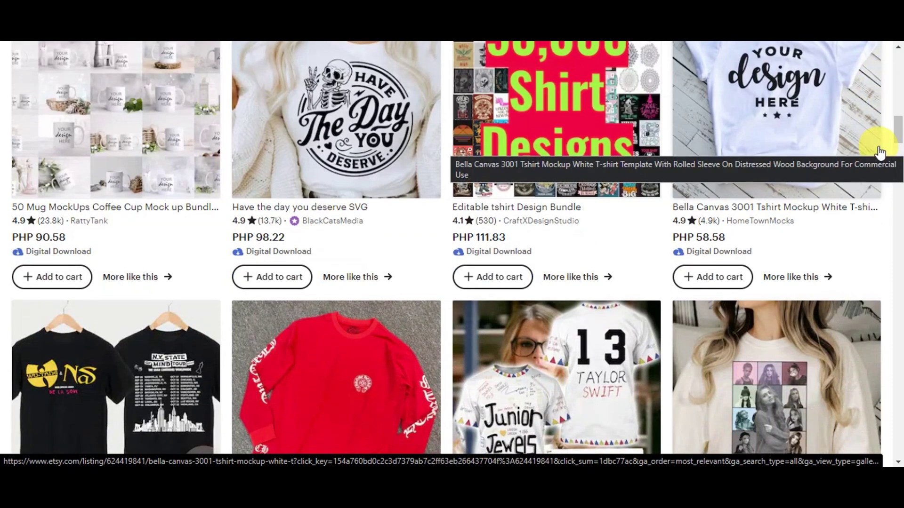
{"action": "scroll", "coordinate": [879, 153], "scroll_direction": "down", "scroll_amount": 4}
{"action": "scroll", "coordinate": [879, 153], "scroll_direction": "down", "scroll_amount": 5}
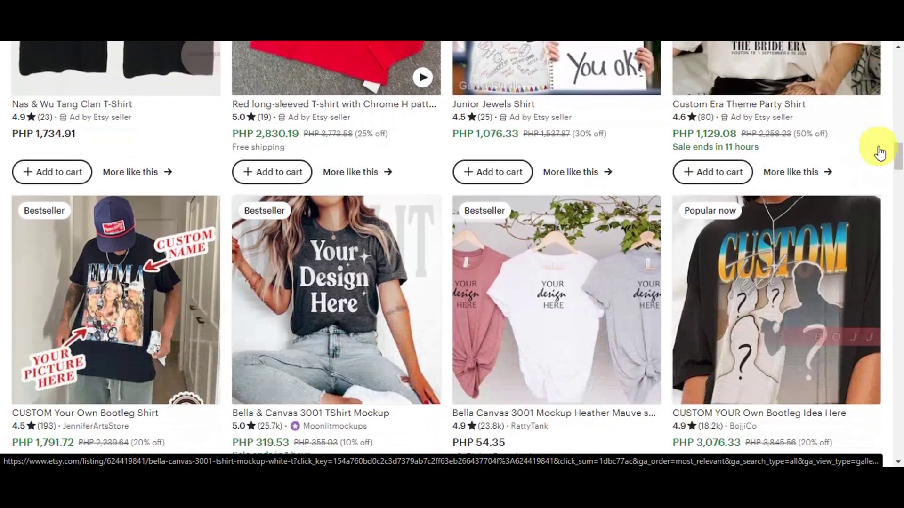
{"action": "scroll", "coordinate": [783, 254], "scroll_direction": "down", "scroll_amount": 13}
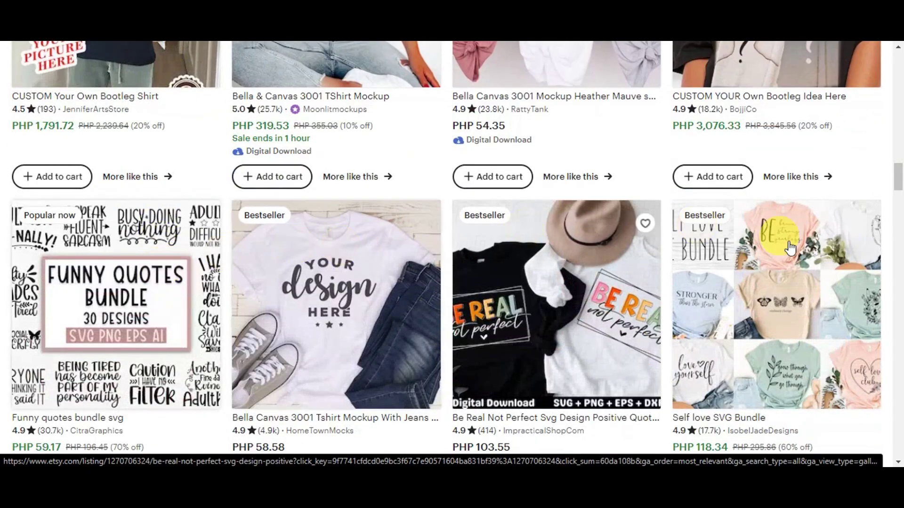
{"action": "scroll", "coordinate": [571, 254], "scroll_direction": "down", "scroll_amount": 11}
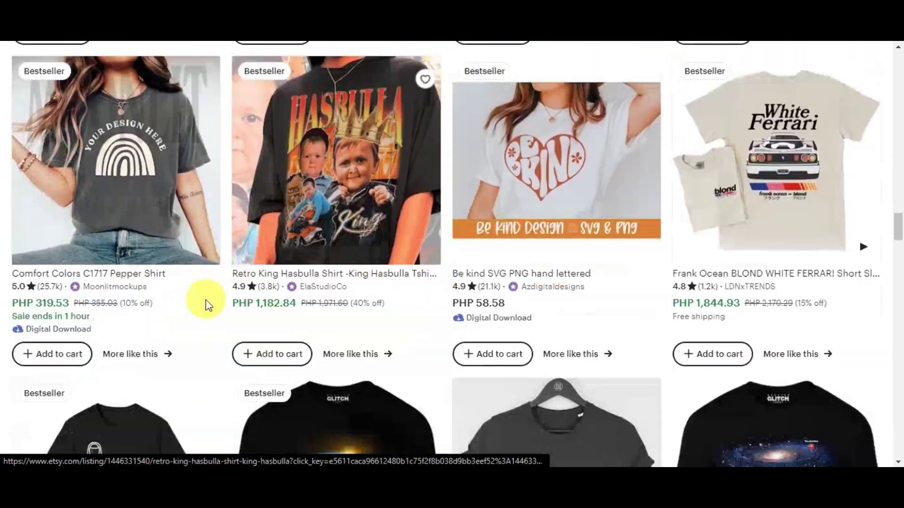
{"action": "scroll", "coordinate": [111, 306], "scroll_direction": "down", "scroll_amount": 14}
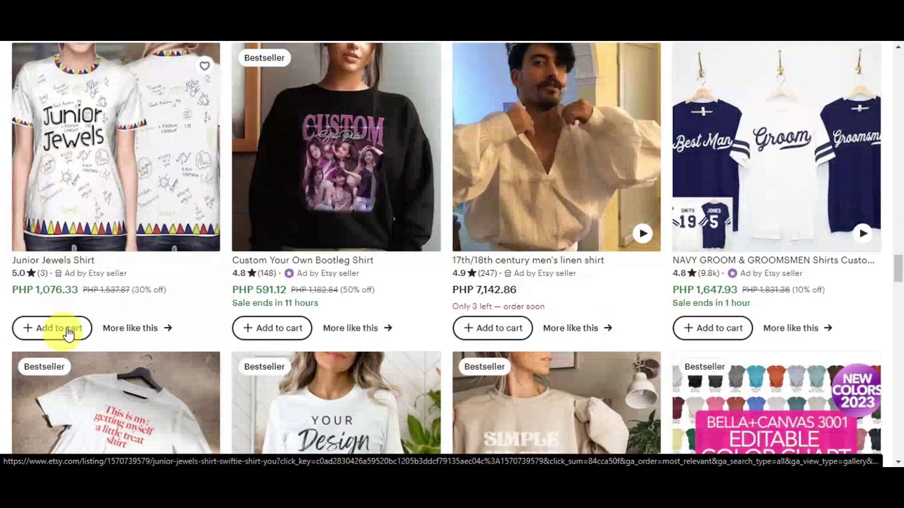
{"action": "scroll", "coordinate": [393, 299], "scroll_direction": "down", "scroll_amount": 11}
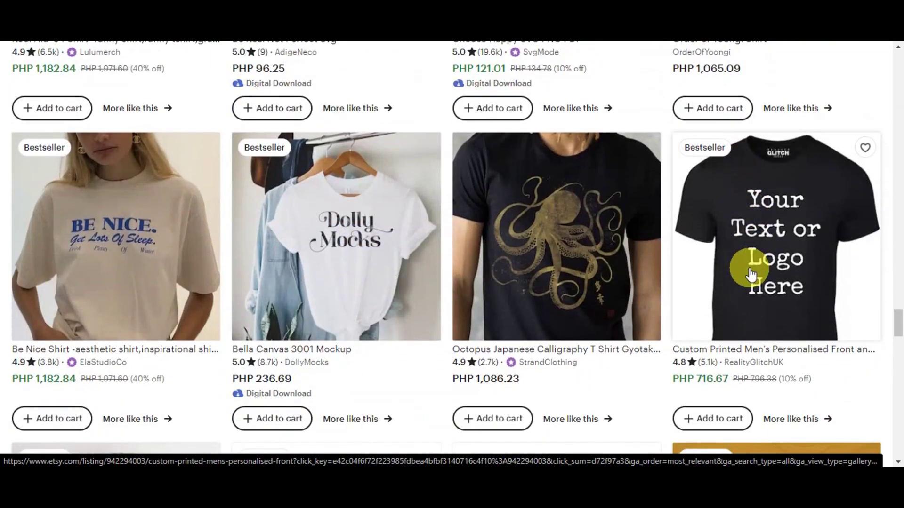
- Return to the first shirt results and examine the listing images, prices and ratings across the page again
{"action": "left_click_drag", "start_coordinate": [897, 324], "coordinate": [889, 117]}
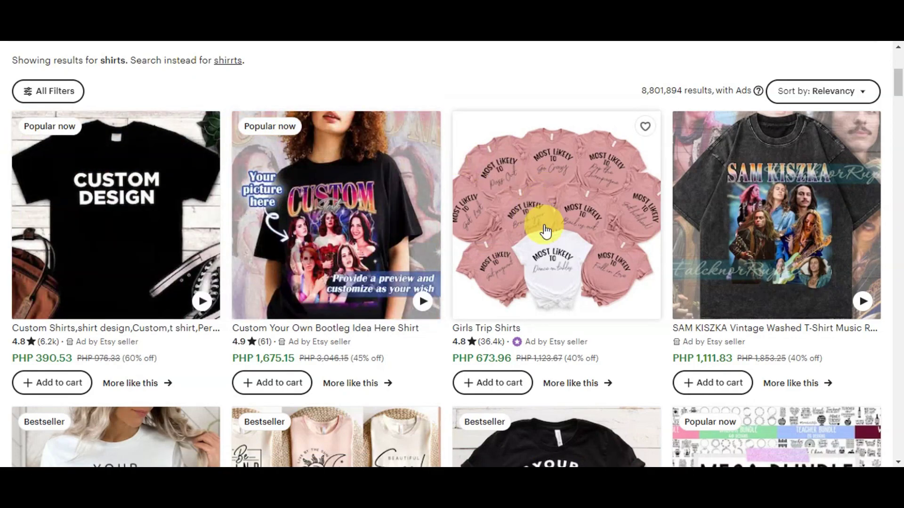
{"action": "scroll", "coordinate": [545, 225], "scroll_direction": "down", "scroll_amount": 5}
{"action": "scroll", "coordinate": [547, 226], "scroll_direction": "down", "scroll_amount": 1}
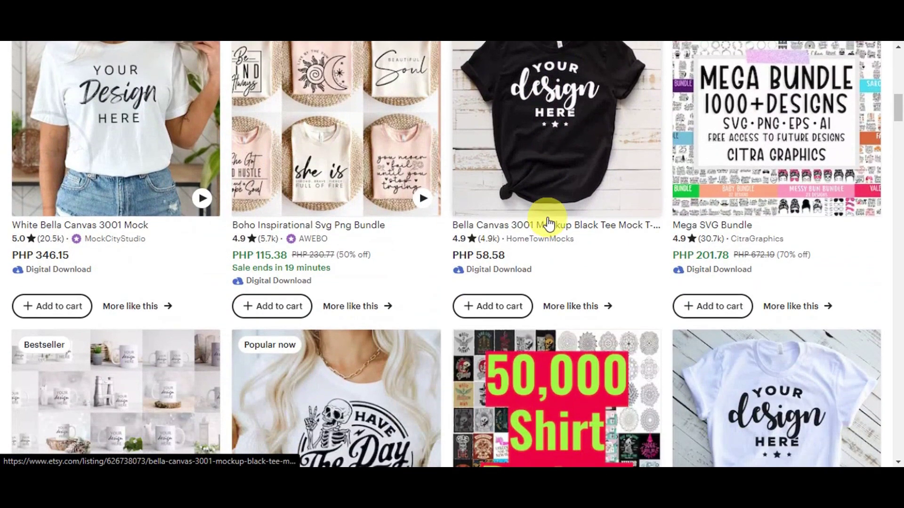
{"action": "scroll", "coordinate": [558, 219], "scroll_direction": "down", "scroll_amount": 3}
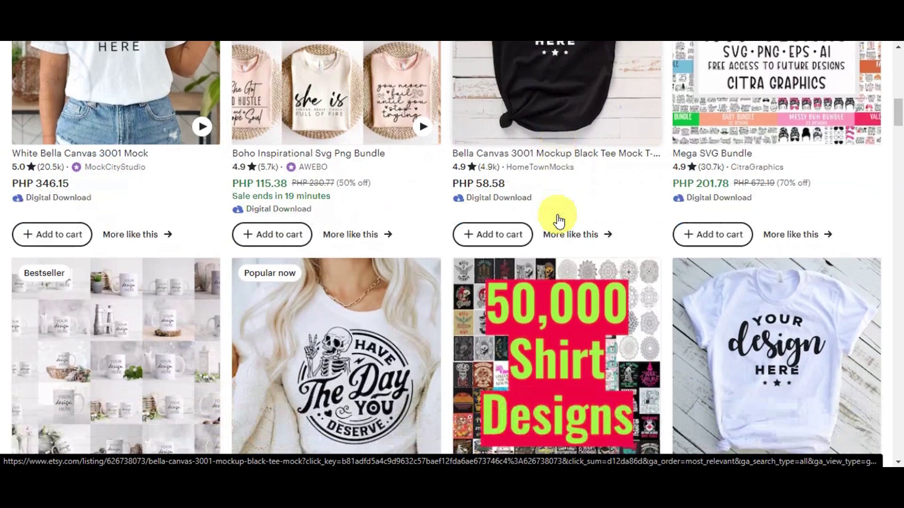
{"action": "scroll", "coordinate": [558, 222], "scroll_direction": "down", "scroll_amount": 2}
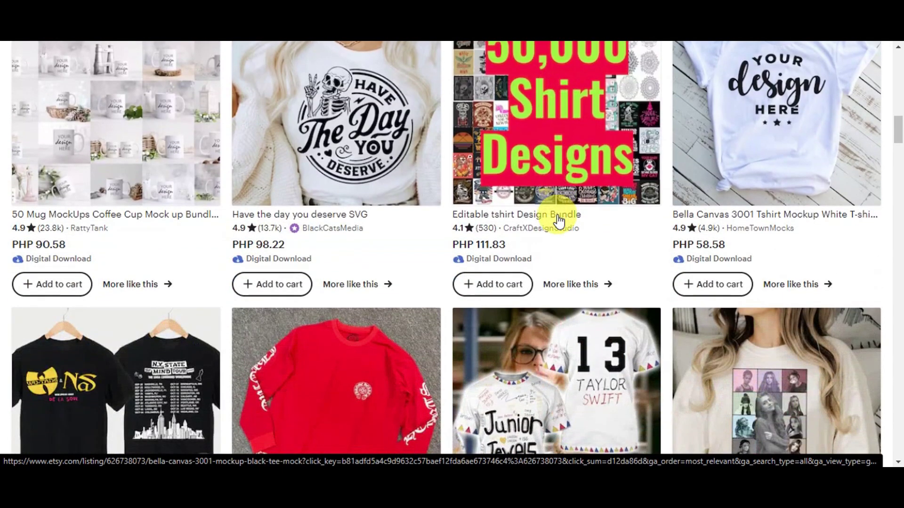
{"action": "scroll", "coordinate": [637, 202], "scroll_direction": "down", "scroll_amount": 1}
{"action": "scroll", "coordinate": [642, 200], "scroll_direction": "down", "scroll_amount": 6}
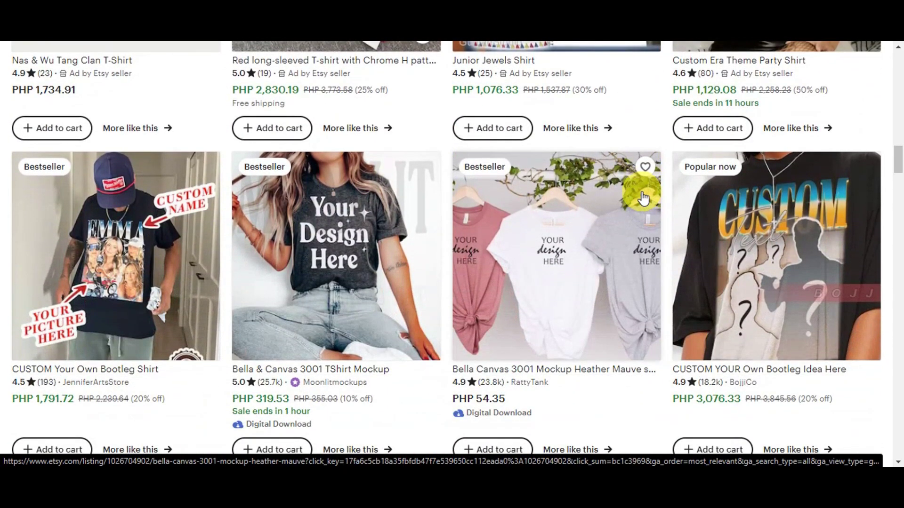
{"action": "scroll", "coordinate": [643, 199], "scroll_direction": "down", "scroll_amount": 2}
{"action": "scroll", "coordinate": [643, 198], "scroll_direction": "down", "scroll_amount": 2}
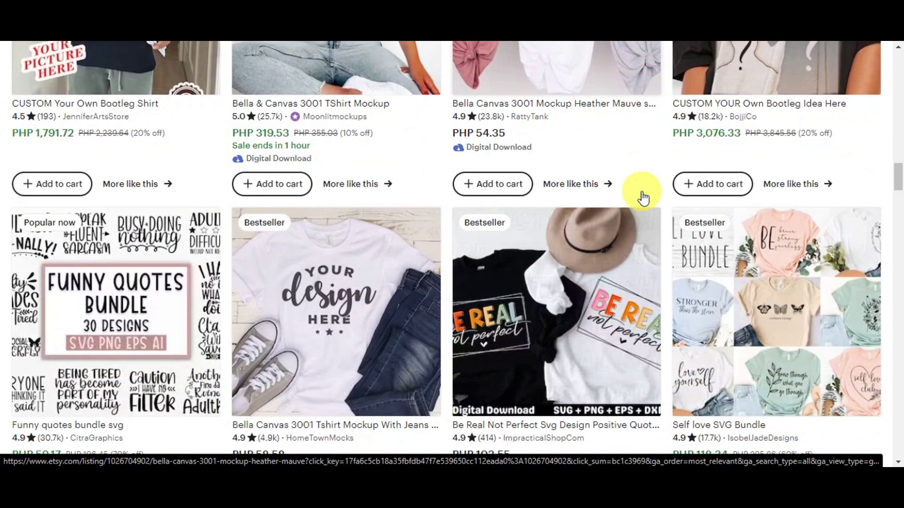
{"action": "scroll", "coordinate": [643, 198], "scroll_direction": "down", "scroll_amount": 4}
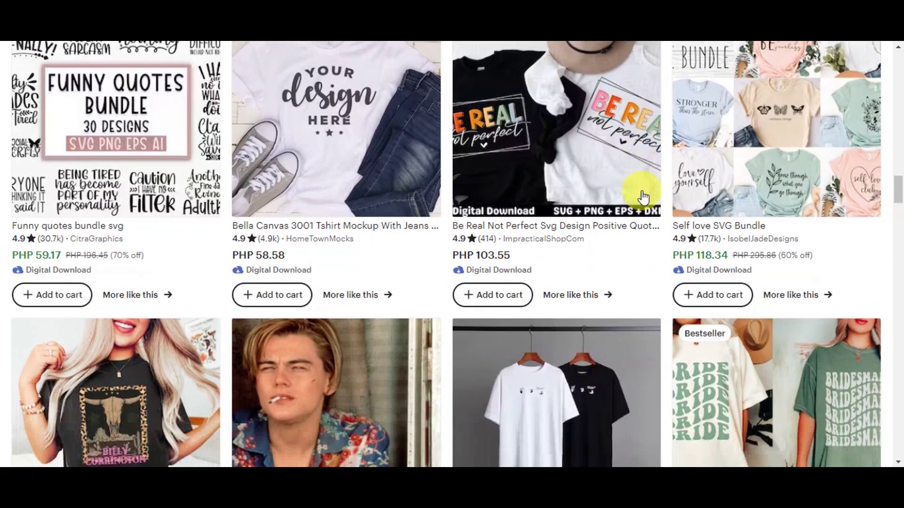
{"action": "scroll", "coordinate": [643, 197], "scroll_direction": "down", "scroll_amount": 5}
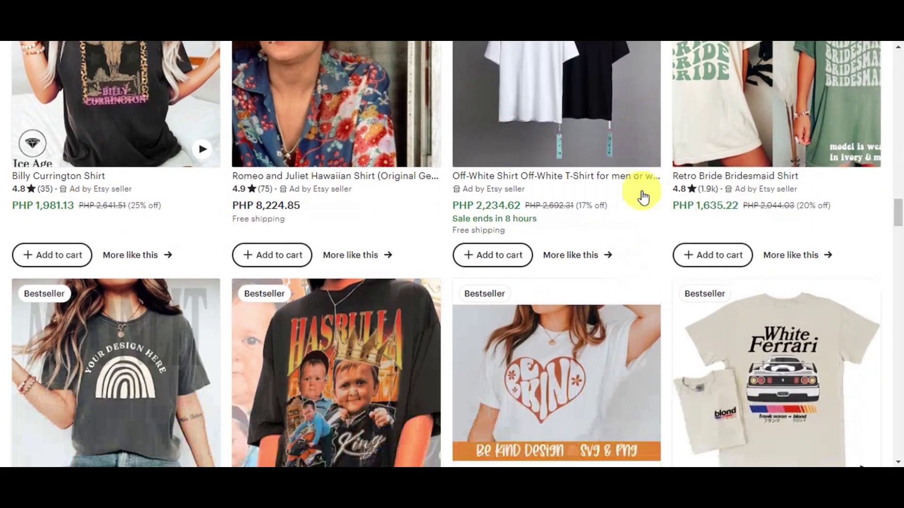
{"action": "scroll", "coordinate": [643, 193], "scroll_direction": "down", "scroll_amount": 5}
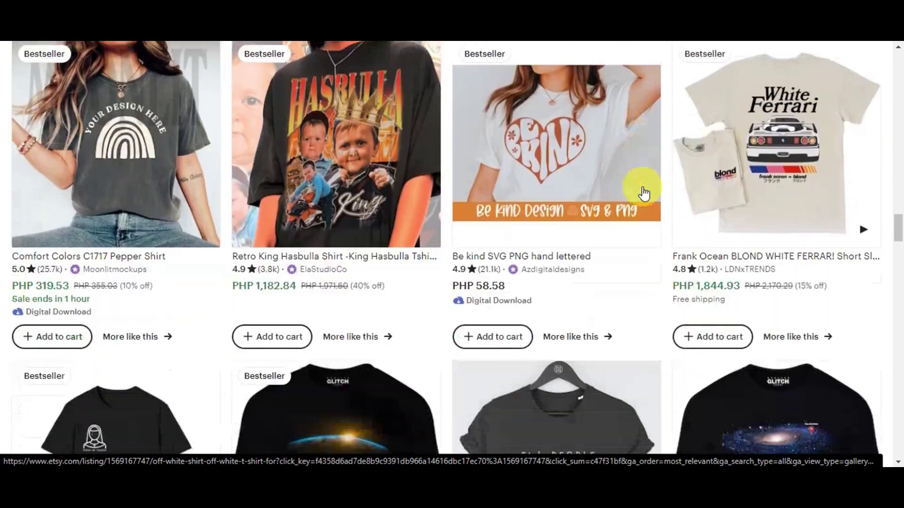
{"action": "scroll", "coordinate": [642, 193], "scroll_direction": "down", "scroll_amount": 14}
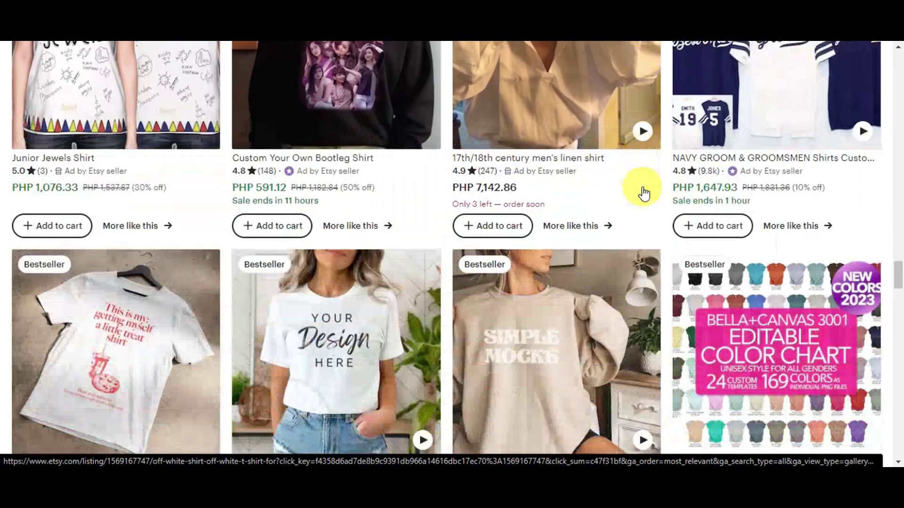
{"action": "scroll", "coordinate": [643, 193], "scroll_direction": "down", "scroll_amount": 10}
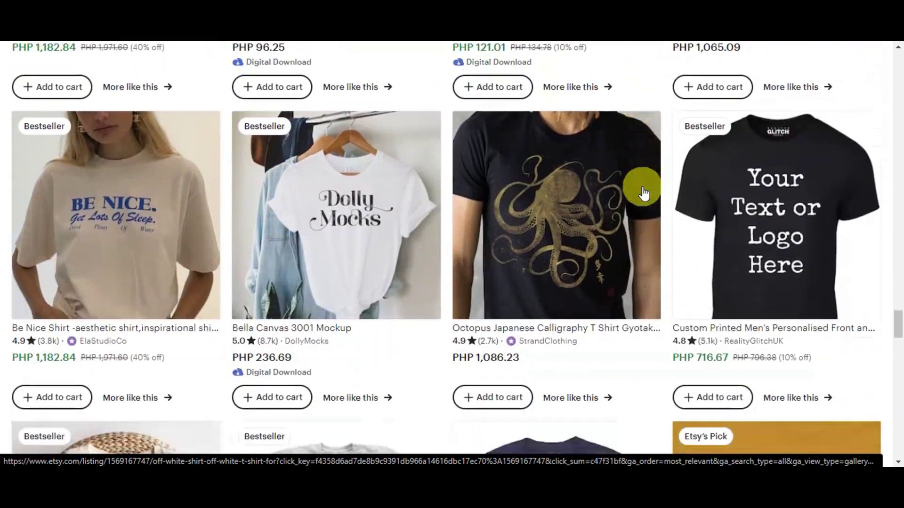
{"action": "scroll", "coordinate": [643, 193], "scroll_direction": "down", "scroll_amount": 5}
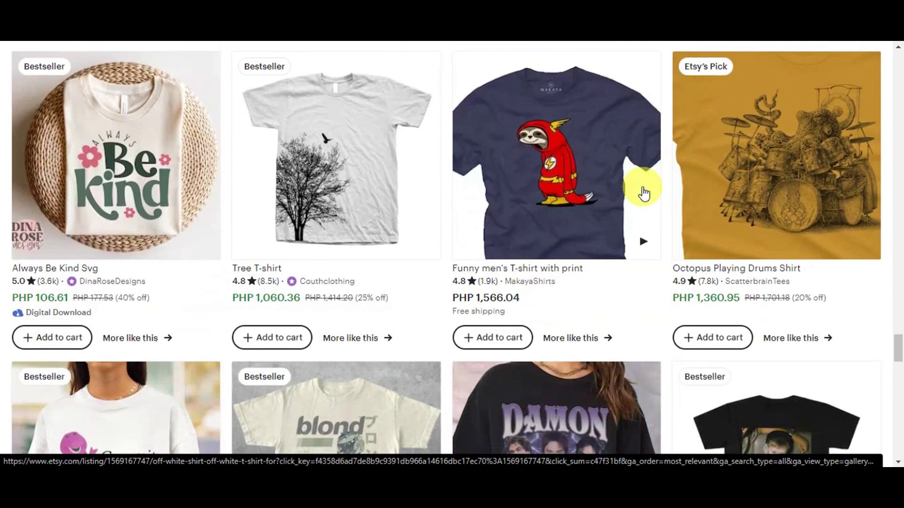
{"action": "scroll", "coordinate": [643, 193], "scroll_direction": "down", "scroll_amount": 3}
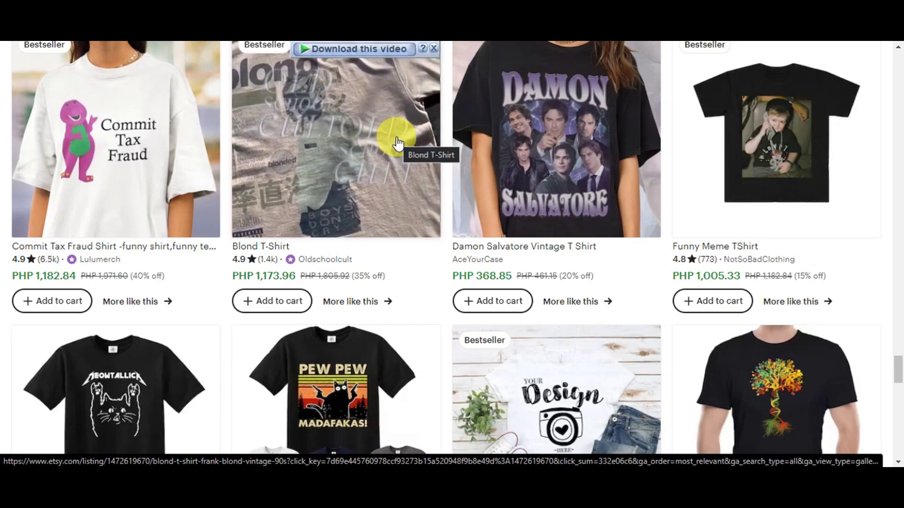
{"action": "scroll", "coordinate": [397, 141], "scroll_direction": "up", "scroll_amount": 1}
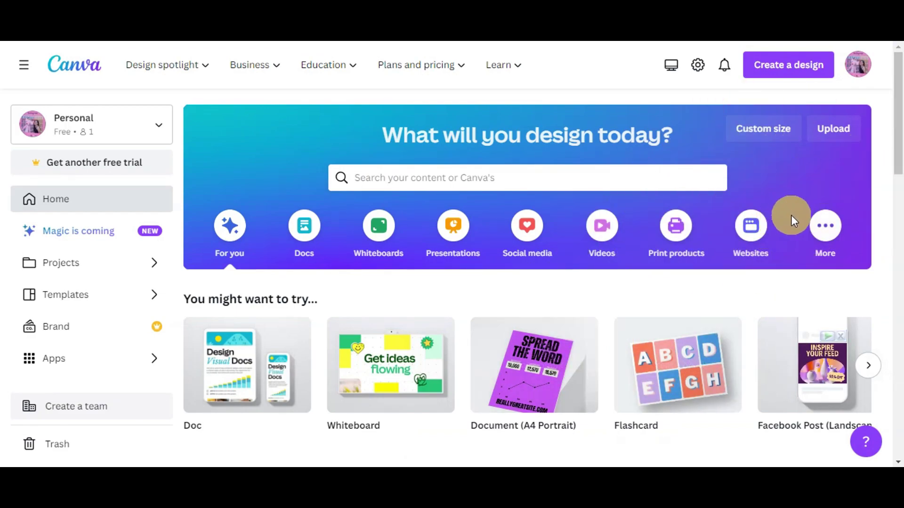
- Switch to Canva and look through the recent designs on the home page, ending back at its beginning
{"action": "scroll", "coordinate": [791, 217], "scroll_direction": "down", "scroll_amount": 6}
{"action": "scroll", "coordinate": [794, 222], "scroll_direction": "down", "scroll_amount": 3}
{"action": "scroll", "coordinate": [794, 222], "scroll_direction": "down", "scroll_amount": 4}
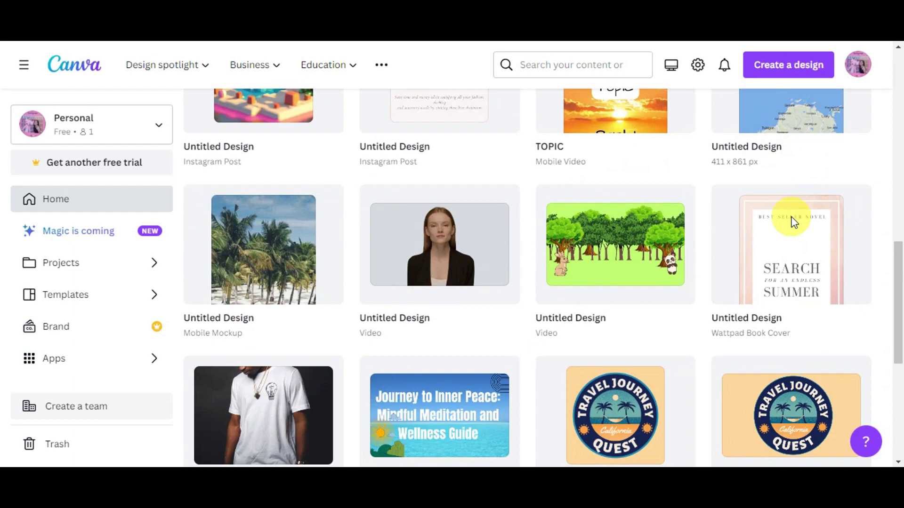
{"action": "scroll", "coordinate": [793, 222], "scroll_direction": "down", "scroll_amount": 1}
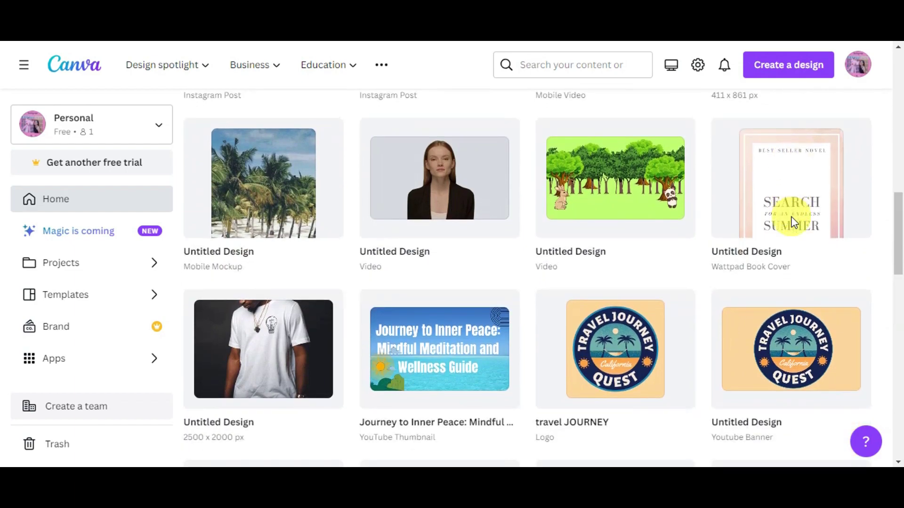
{"action": "scroll", "coordinate": [792, 221], "scroll_direction": "down", "scroll_amount": 5}
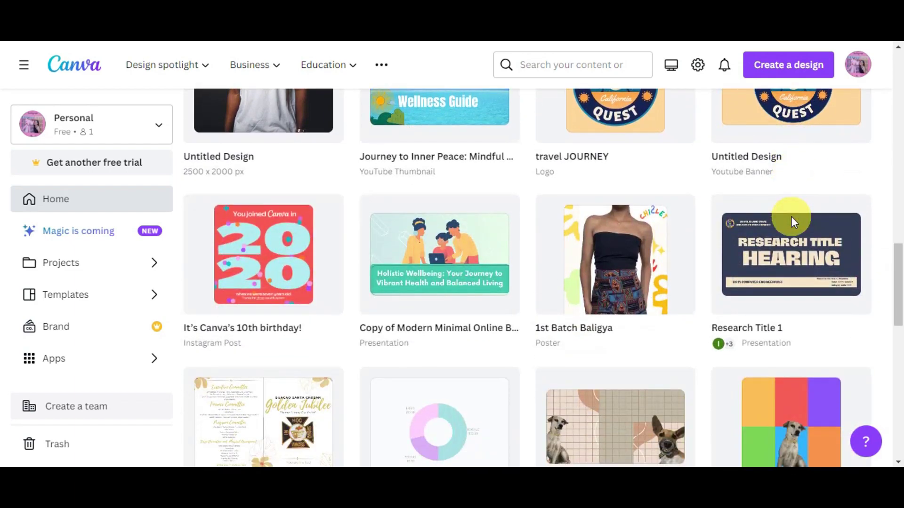
{"action": "scroll", "coordinate": [793, 219], "scroll_direction": "down", "scroll_amount": 6}
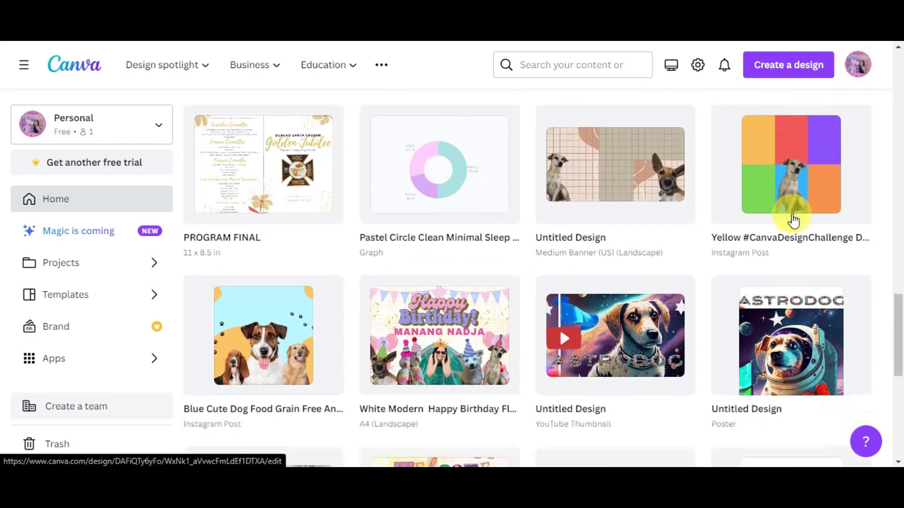
{"action": "scroll", "coordinate": [793, 219], "scroll_direction": "down", "scroll_amount": 10}
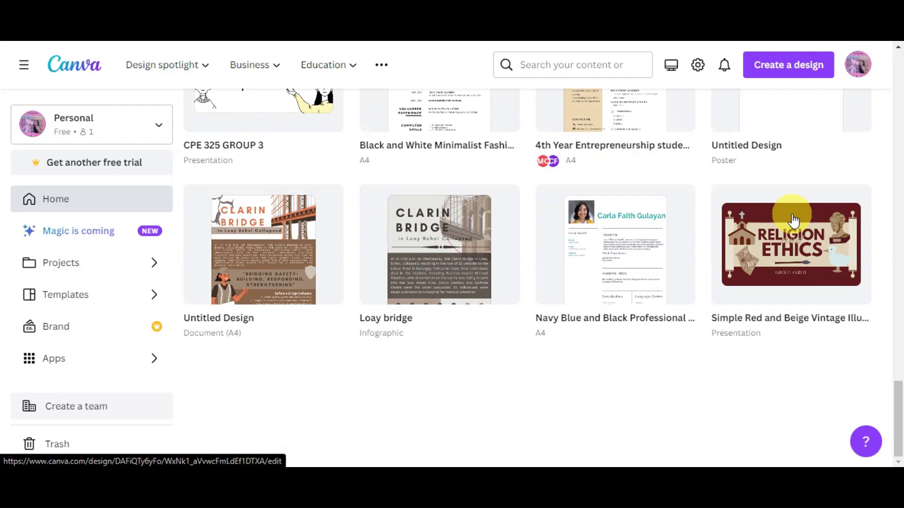
{"action": "key", "text": "Home"}
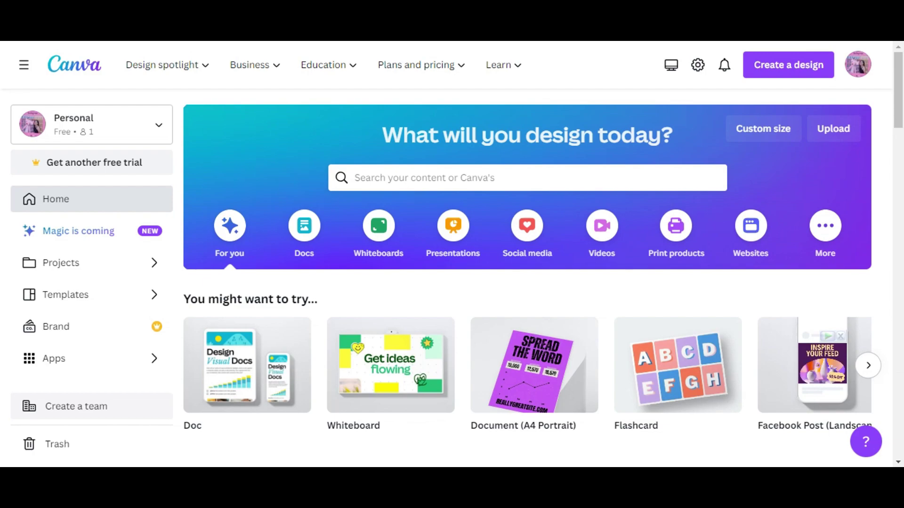
{"action": "left_click", "coordinate": [44, 61]}
{"action": "left_click", "coordinate": [110, 66]}
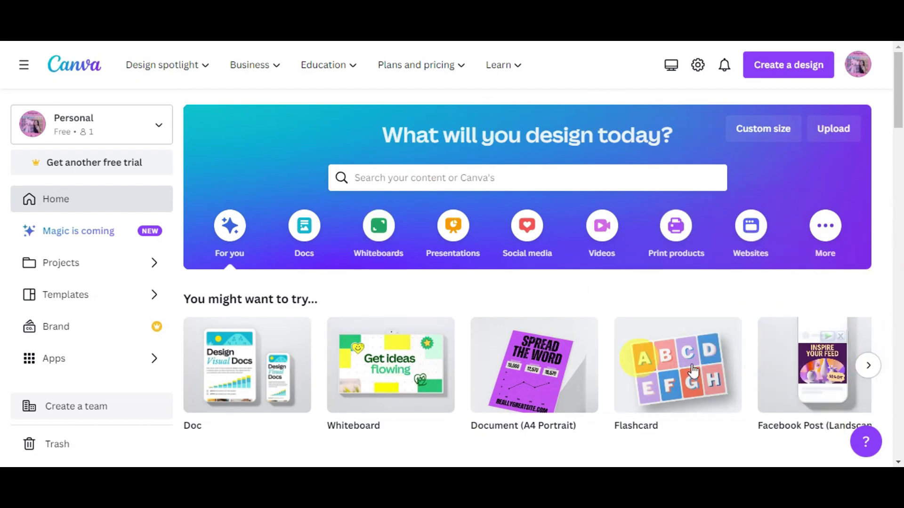
- Create a new blank design with a custom size of 2700 × 2025 px
{"action": "left_click", "coordinate": [795, 70]}
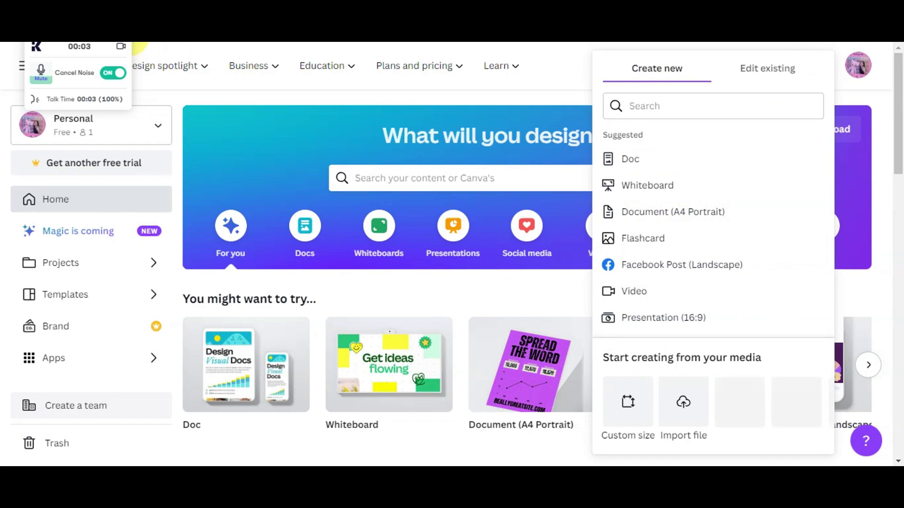
{"action": "left_click", "coordinate": [626, 412]}
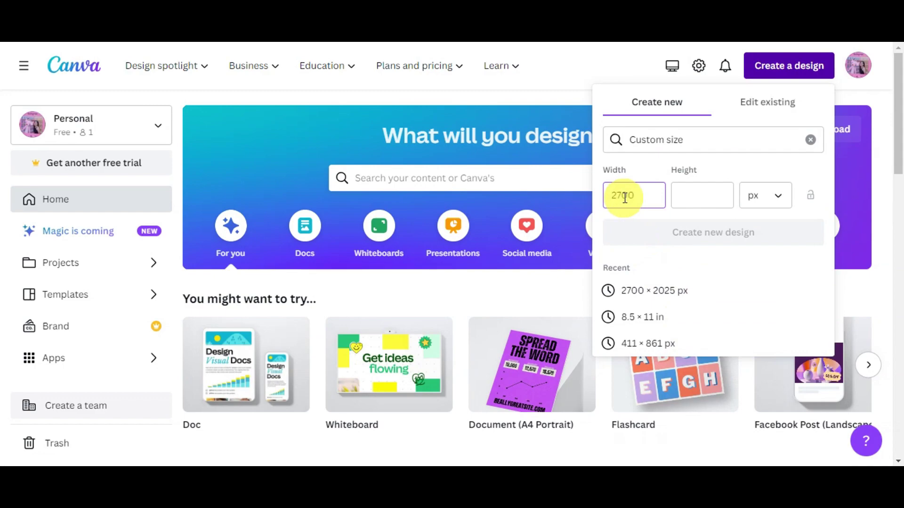
{"action": "left_click", "coordinate": [693, 197]}
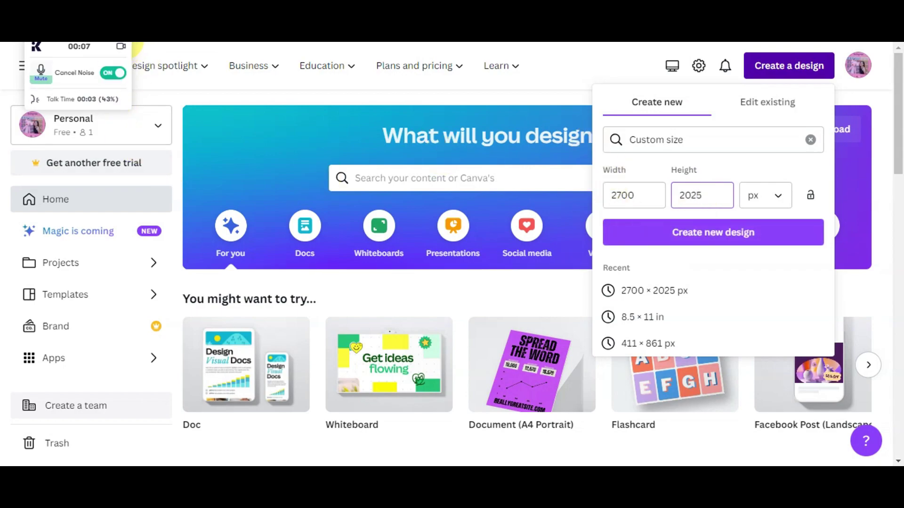
{"action": "left_click", "coordinate": [678, 243]}
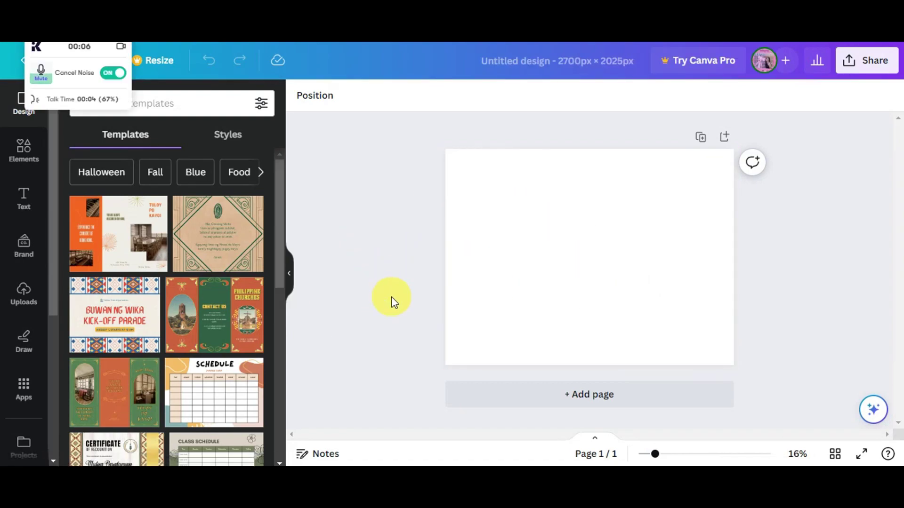
- Open the uploaded files, then switch to the Etsy shop and look through its shirt, mug and sweatshirt mockups
{"action": "left_click", "coordinate": [22, 299]}
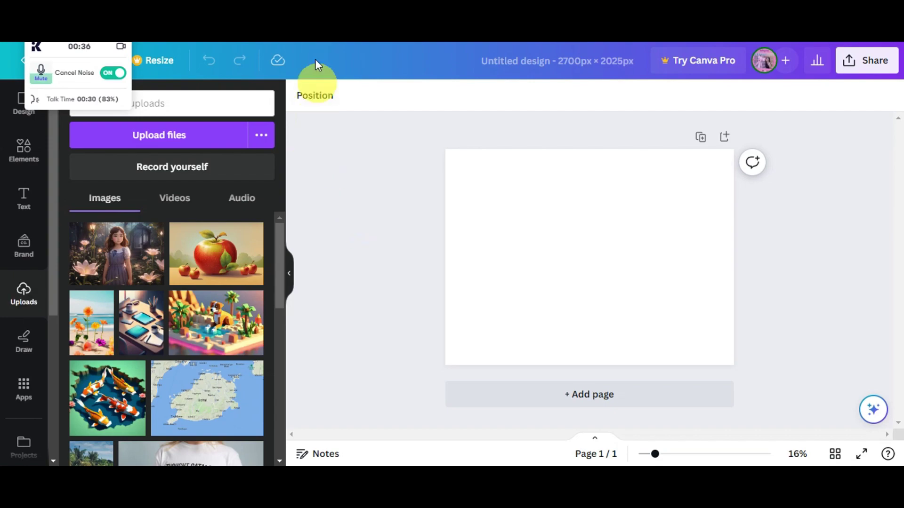
{"action": "key", "text": "ctrl+Tab"}
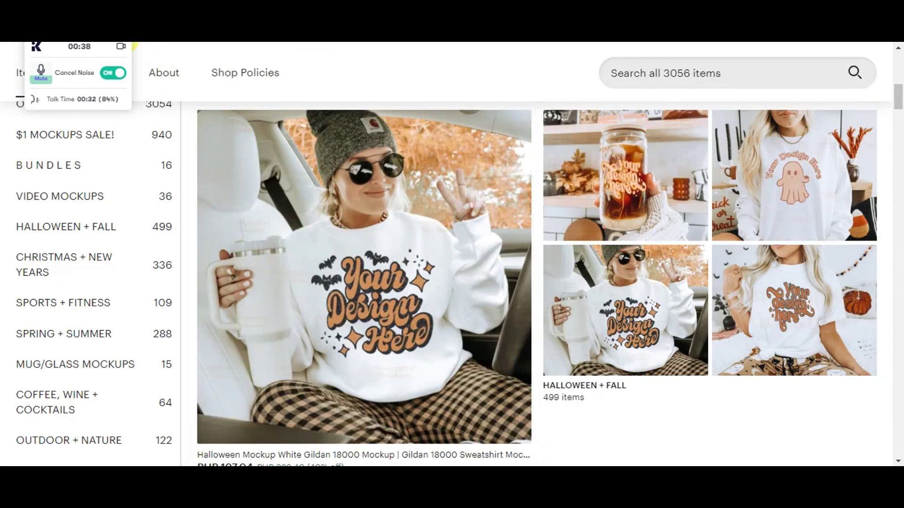
{"action": "scroll", "coordinate": [313, 192], "scroll_direction": "up", "scroll_amount": 3}
{"action": "scroll", "coordinate": [363, 201], "scroll_direction": "down", "scroll_amount": 6}
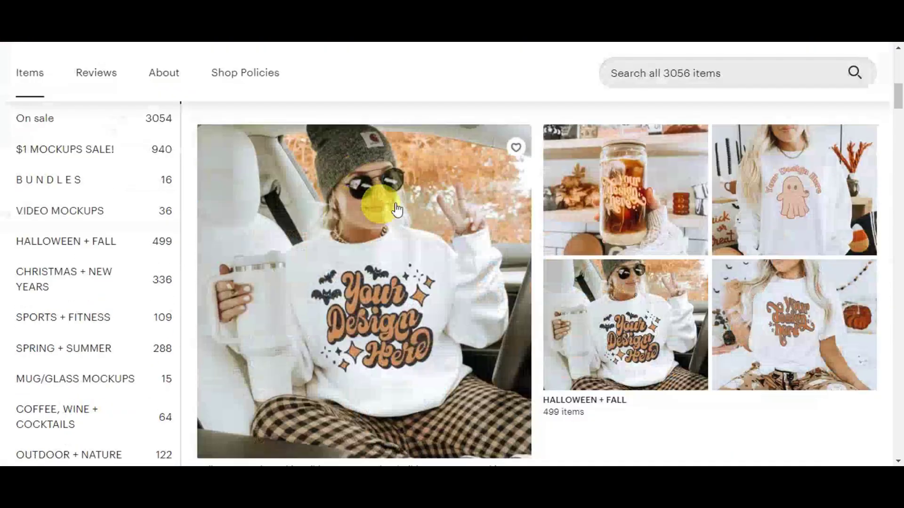
{"action": "scroll", "coordinate": [431, 207], "scroll_direction": "down", "scroll_amount": 15}
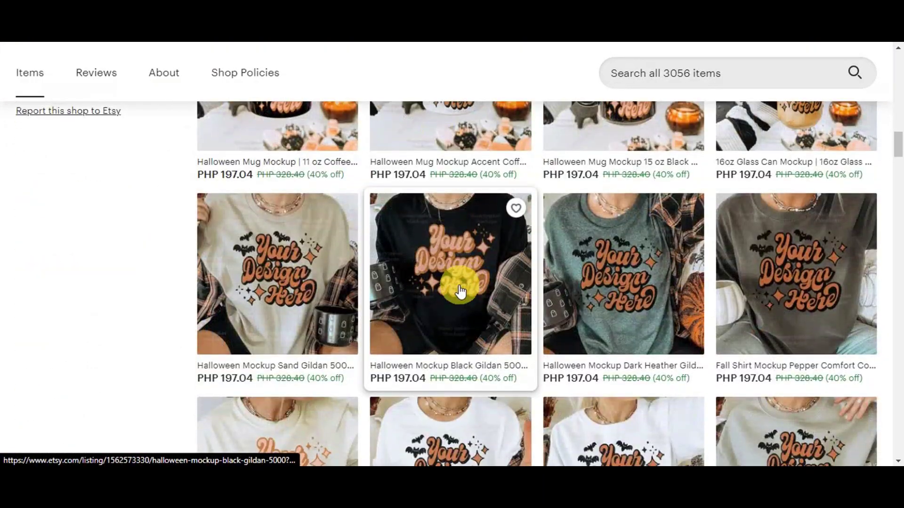
{"action": "scroll", "coordinate": [459, 298], "scroll_direction": "down", "scroll_amount": 3}
{"action": "scroll", "coordinate": [454, 283], "scroll_direction": "down", "scroll_amount": 5}
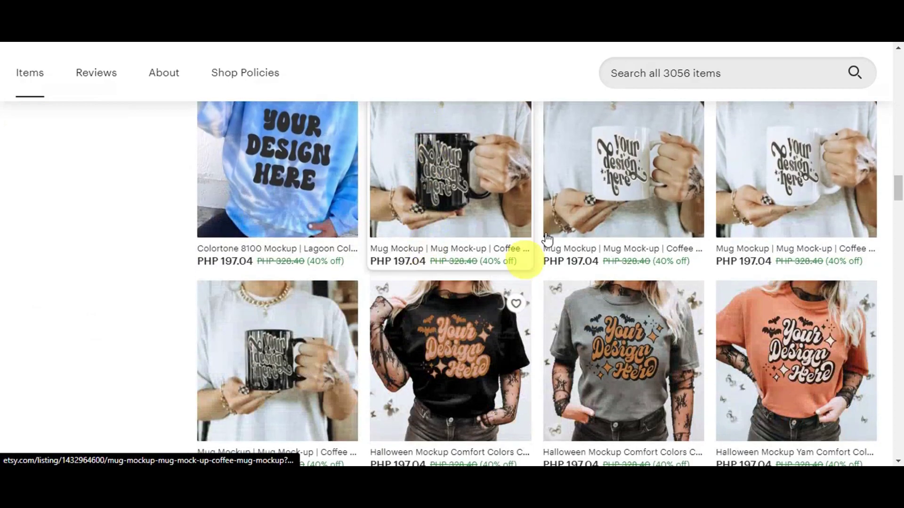
{"action": "scroll", "coordinate": [337, 227], "scroll_direction": "down", "scroll_amount": 10}
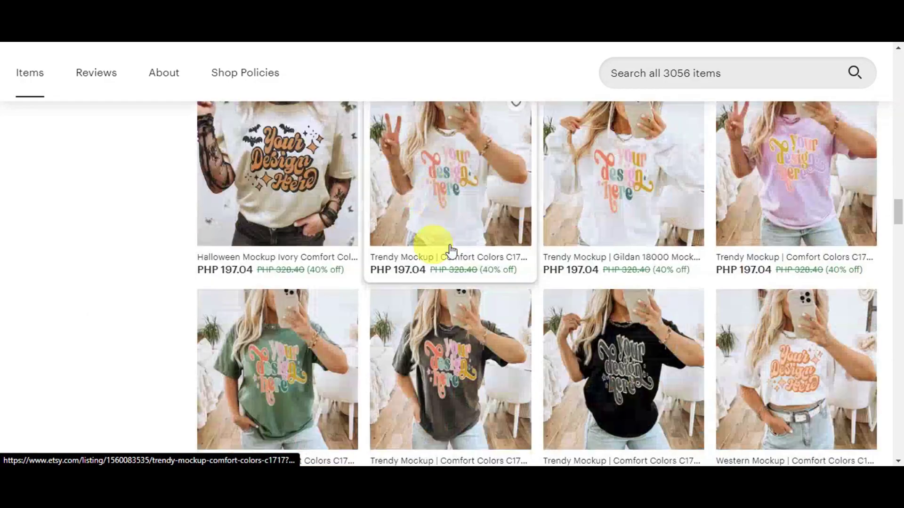
{"action": "scroll", "coordinate": [535, 231], "scroll_direction": "down", "scroll_amount": 7}
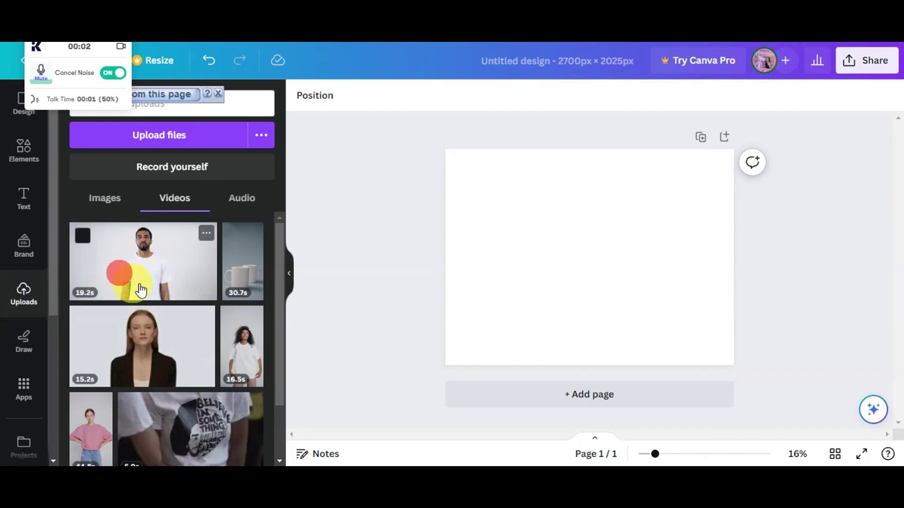
- Place the uploaded 19.2 s video of the man in a white T-shirt, enlarge it to cover the whole page and play it
{"action": "left_click_drag", "start_coordinate": [140, 284], "coordinate": [279, 251]}
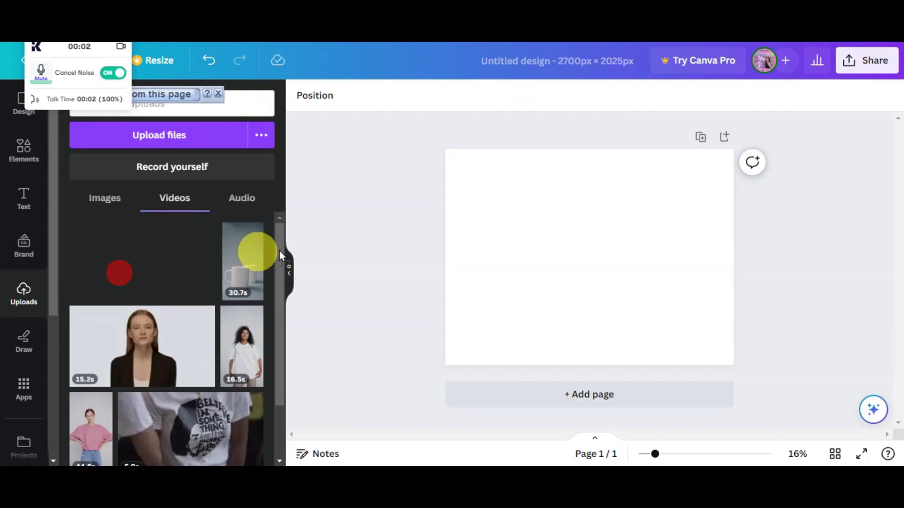
{"action": "left_click_drag", "start_coordinate": [466, 242], "coordinate": [515, 248]}
{"action": "left_click_drag", "start_coordinate": [466, 192], "coordinate": [400, 120]}
{"action": "left_click_drag", "start_coordinate": [711, 320], "coordinate": [805, 389]}
{"action": "mouse_move", "coordinate": [615, 268]}
{"action": "left_mouse_down"}
{"action": "mouse_move", "coordinate": [599, 263]}
{"action": "mouse_move", "coordinate": [606, 265]}
{"action": "left_mouse_up"}
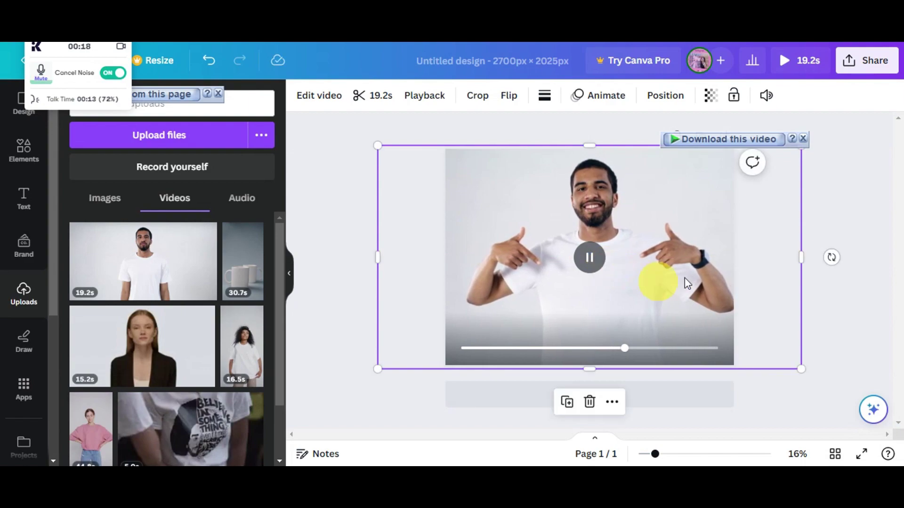
{"action": "left_click", "coordinate": [841, 247]}
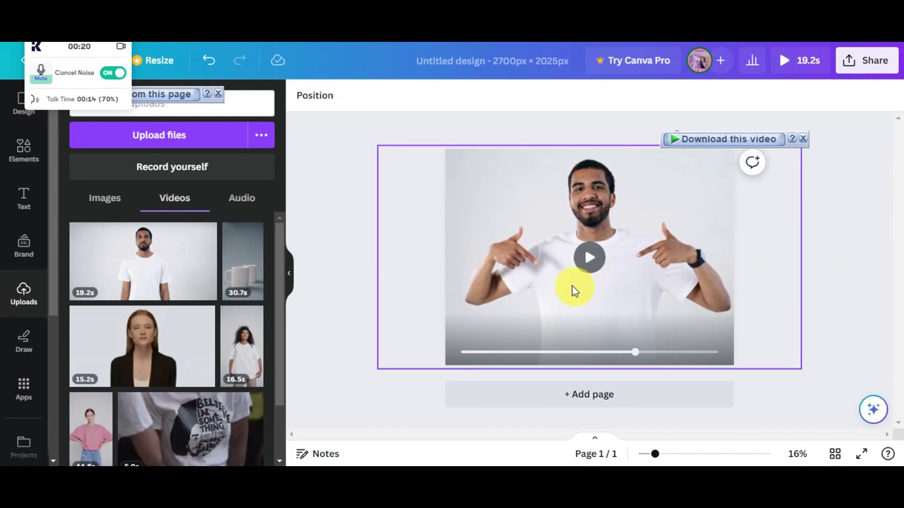
{"action": "left_click", "coordinate": [583, 263]}
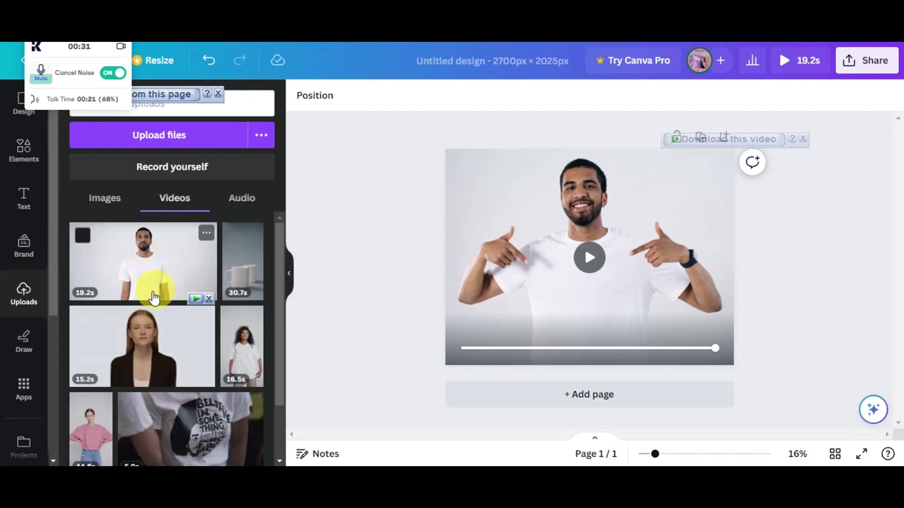
- Add the uploaded rainbow-lettered logo image and shrink it to fit on the chest of the man's white T-shirt
{"action": "left_click", "coordinate": [116, 200]}
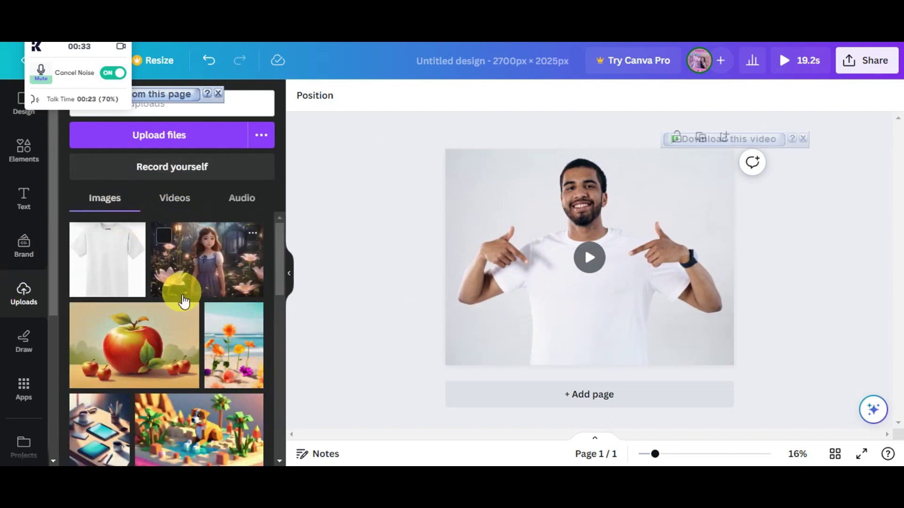
{"action": "scroll", "coordinate": [184, 296], "scroll_direction": "down", "scroll_amount": 3}
{"action": "scroll", "coordinate": [187, 305], "scroll_direction": "down", "scroll_amount": 10}
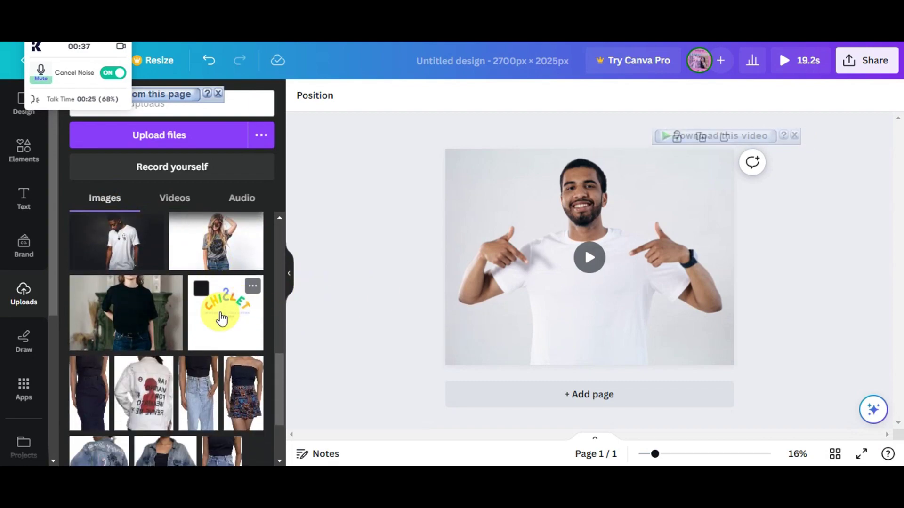
{"action": "left_click", "coordinate": [221, 318]}
{"action": "left_click_drag", "start_coordinate": [580, 245], "coordinate": [582, 299]}
{"action": "left_click_drag", "start_coordinate": [534, 251], "coordinate": [568, 282]}
{"action": "left_click_drag", "start_coordinate": [608, 325], "coordinate": [585, 302]}
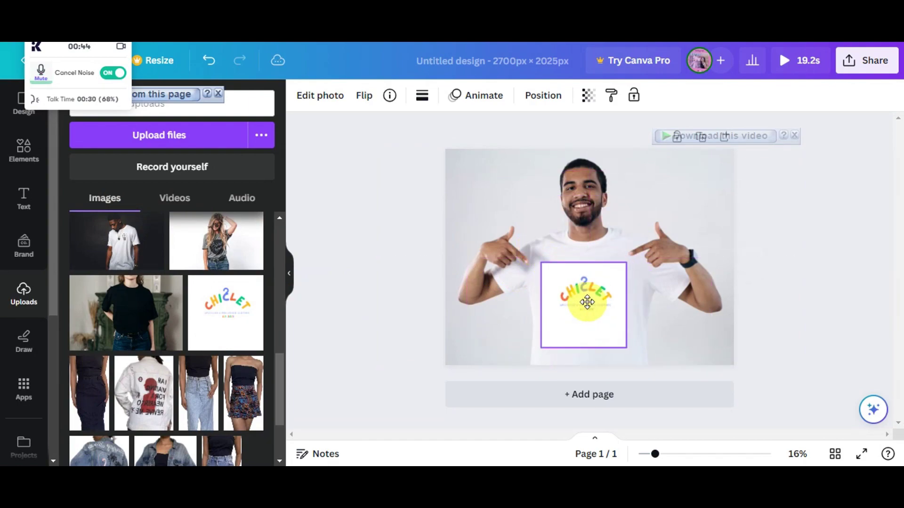
{"action": "left_click", "coordinate": [834, 222]}
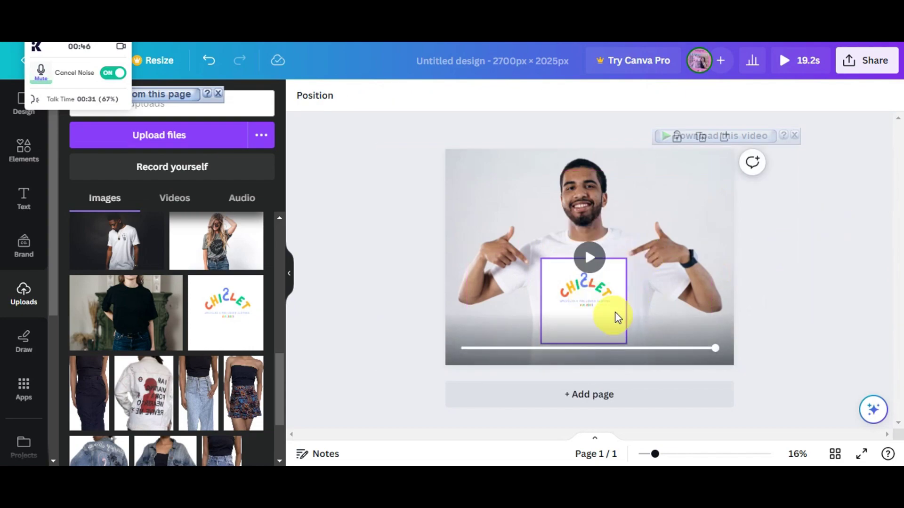
- Lower the logo image's transparency in two passes so that its white background blends into the T-shirt
{"action": "left_click", "coordinate": [580, 320]}
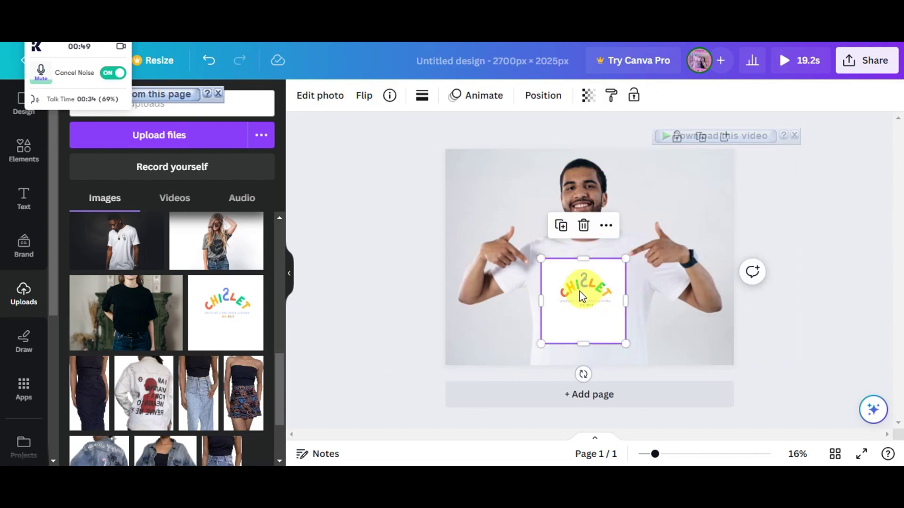
{"action": "left_click", "coordinate": [586, 97]}
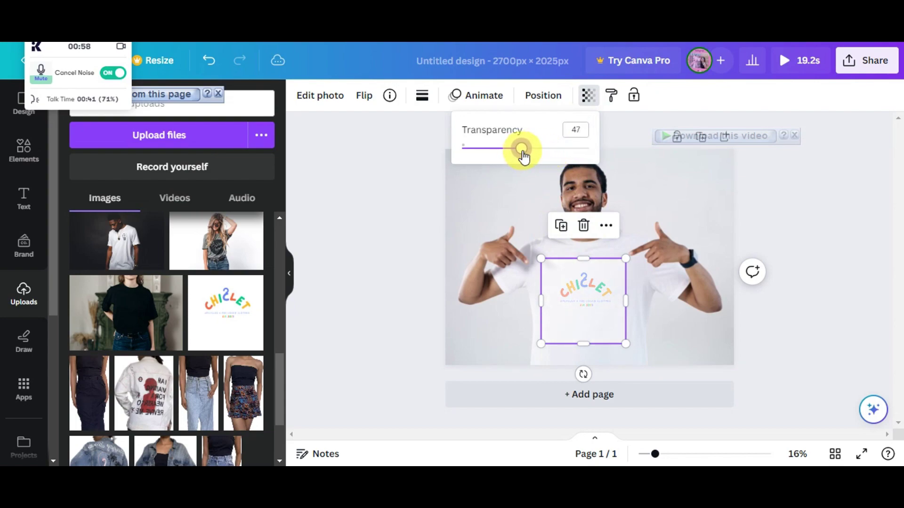
{"action": "left_click", "coordinate": [812, 202]}
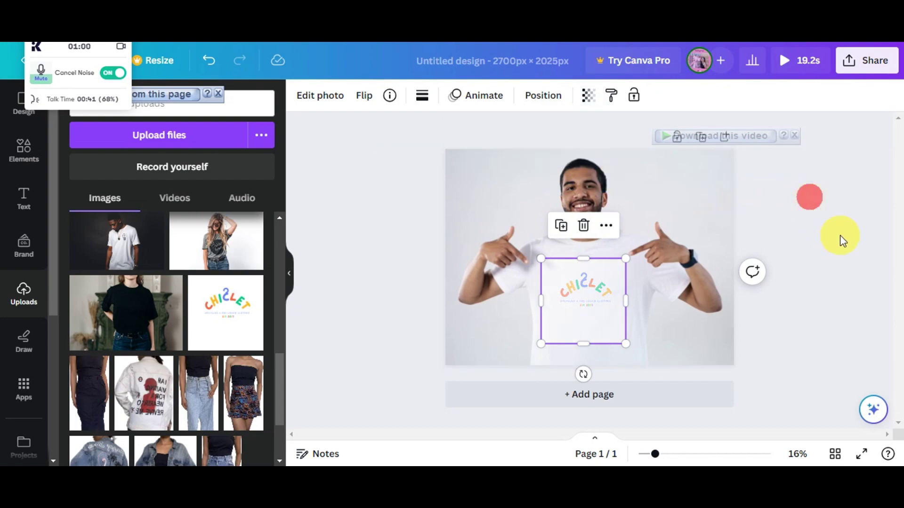
{"action": "left_click", "coordinate": [842, 241]}
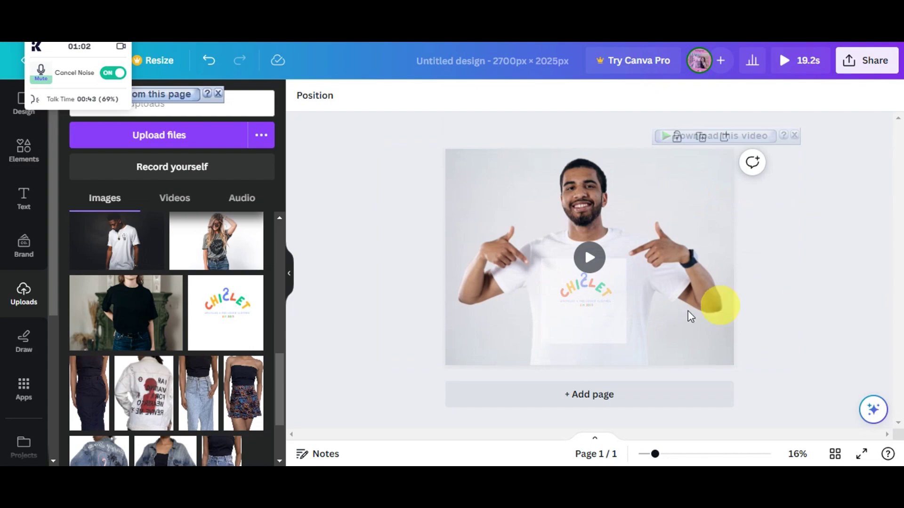
{"action": "left_click", "coordinate": [585, 324]}
{"action": "left_click", "coordinate": [589, 109]}
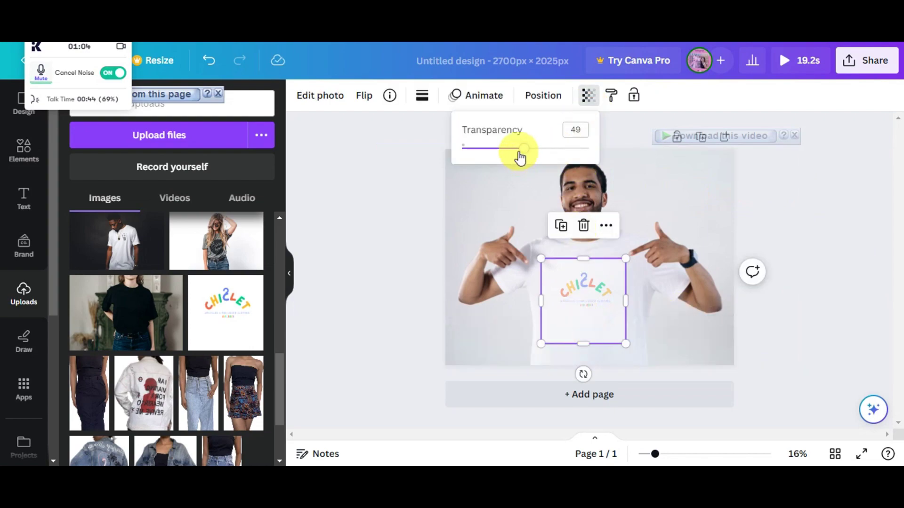
{"action": "left_click", "coordinate": [857, 172]}
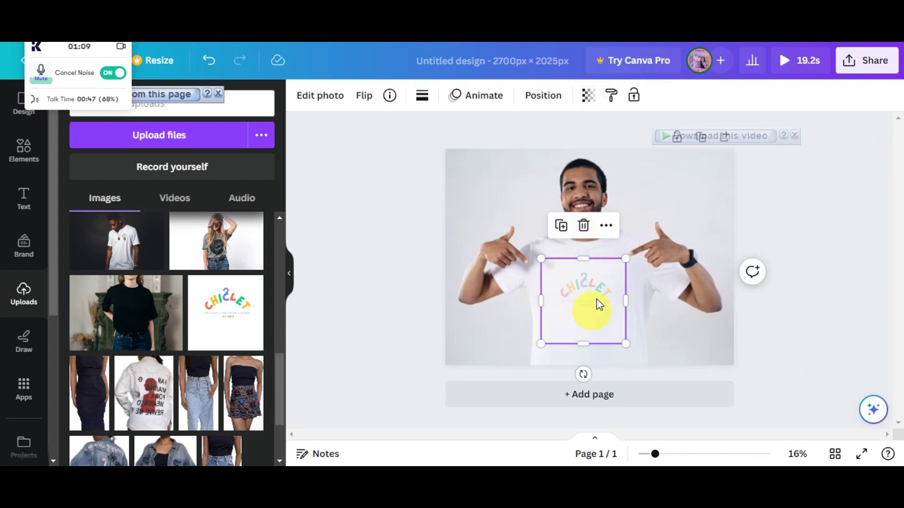
{"action": "left_click", "coordinate": [357, 181]}
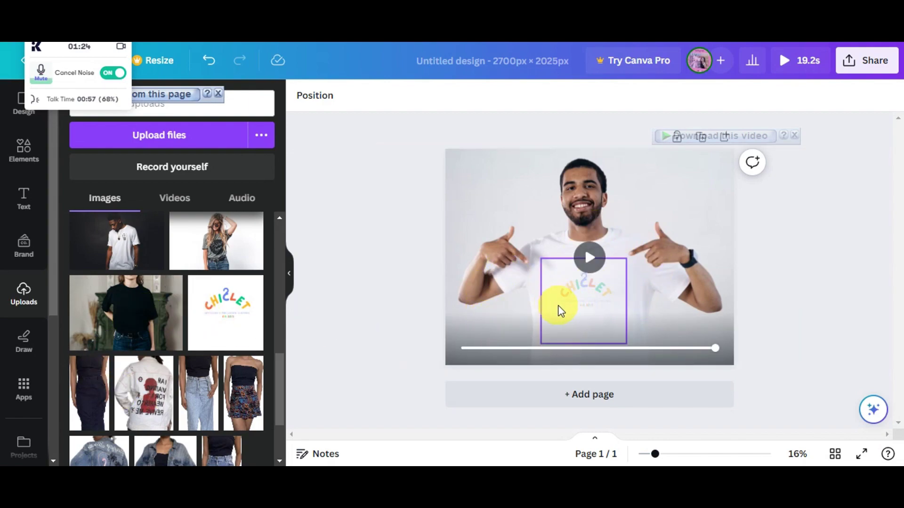
- Replay the video with the logo on it and shift the logo slightly right to centre it on the shirt
{"action": "left_click", "coordinate": [459, 175]}
{"action": "left_click", "coordinate": [355, 163]}
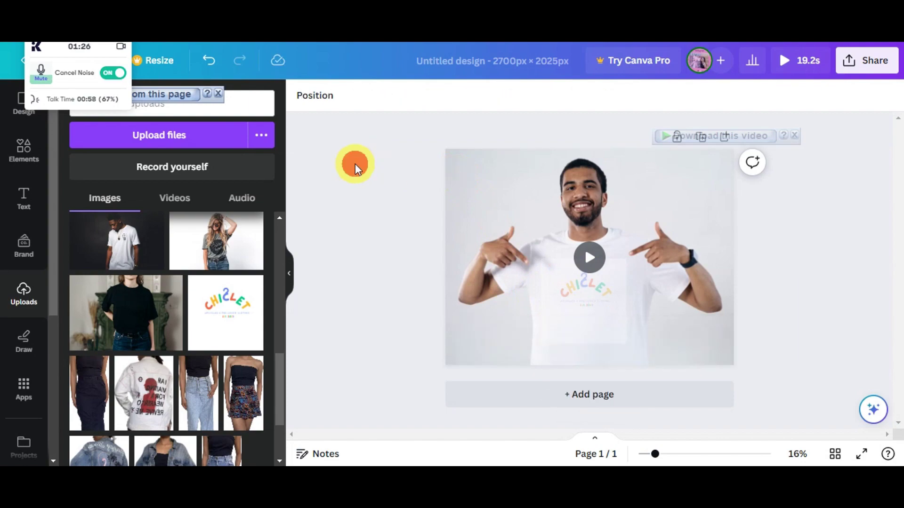
{"action": "left_click", "coordinate": [576, 262]}
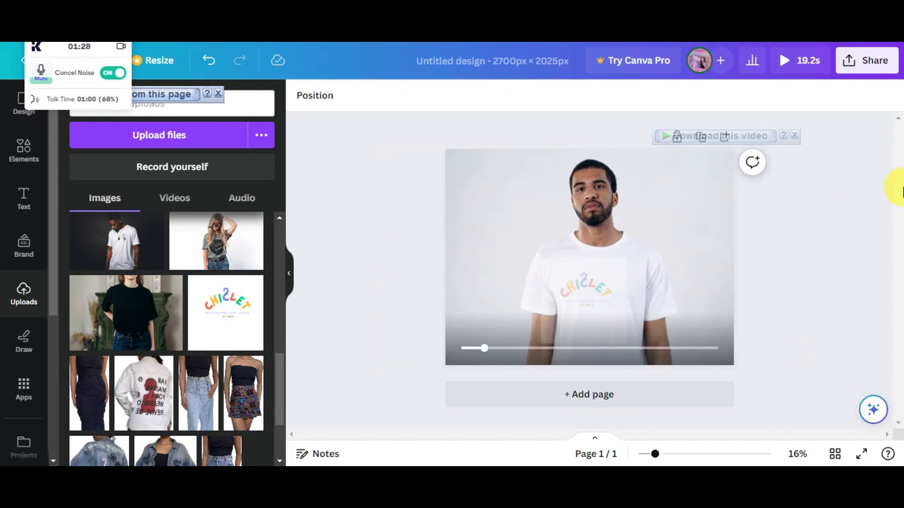
{"action": "left_click", "coordinate": [577, 305]}
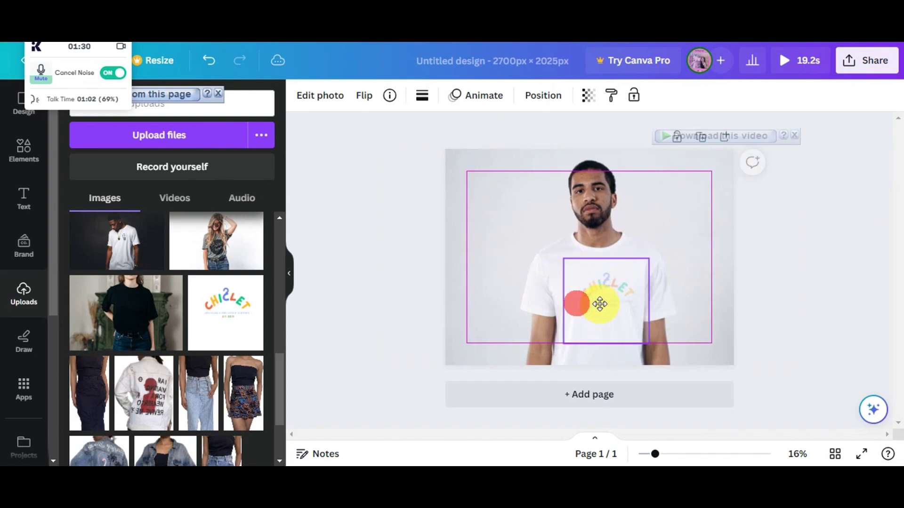
{"action": "left_click", "coordinate": [864, 212]}
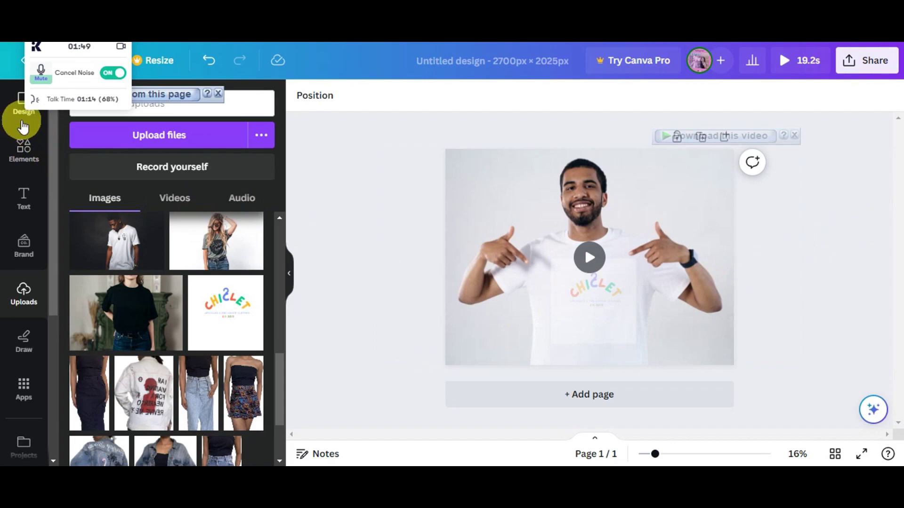
- Browse the elements, then add the yellow "HUGE SALE" font combination to the lower-left corner of the page
{"action": "left_click", "coordinate": [22, 154]}
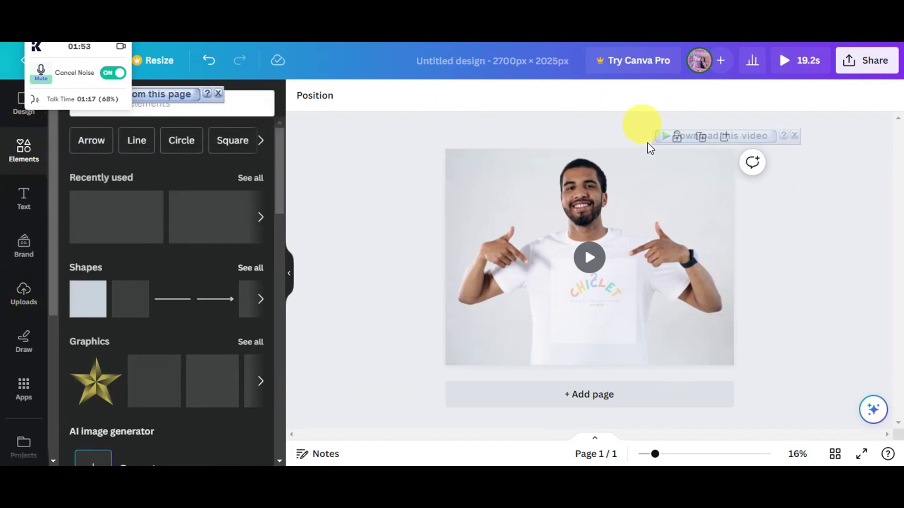
{"action": "scroll", "coordinate": [157, 242], "scroll_direction": "down", "scroll_amount": 3}
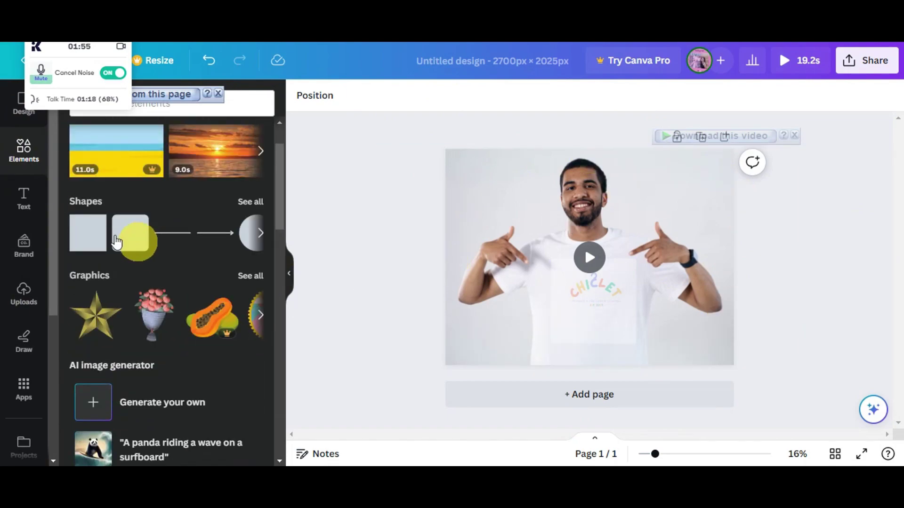
{"action": "left_click", "coordinate": [21, 201]}
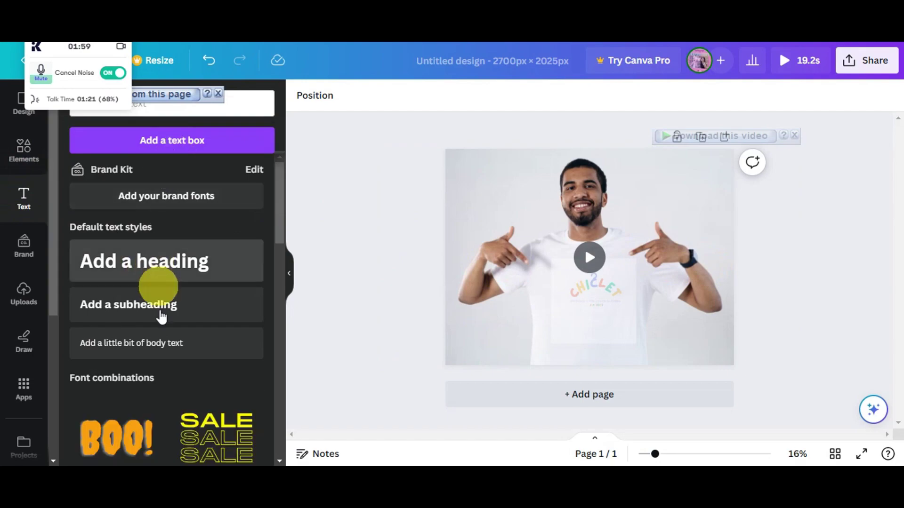
{"action": "scroll", "coordinate": [137, 330], "scroll_direction": "down", "scroll_amount": 8}
{"action": "left_click_drag", "start_coordinate": [137, 319], "coordinate": [476, 327]}
{"action": "left_click", "coordinate": [848, 258]}
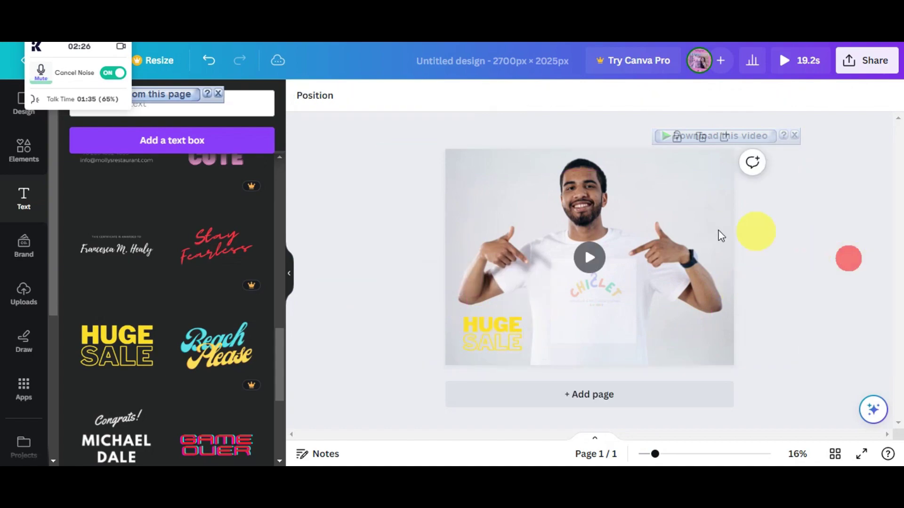
- Look through further font combinations and open the brand settings to examine the logo and color options
{"action": "scroll", "coordinate": [141, 315], "scroll_direction": "down", "scroll_amount": 4}
{"action": "scroll", "coordinate": [144, 318], "scroll_direction": "down", "scroll_amount": 3}
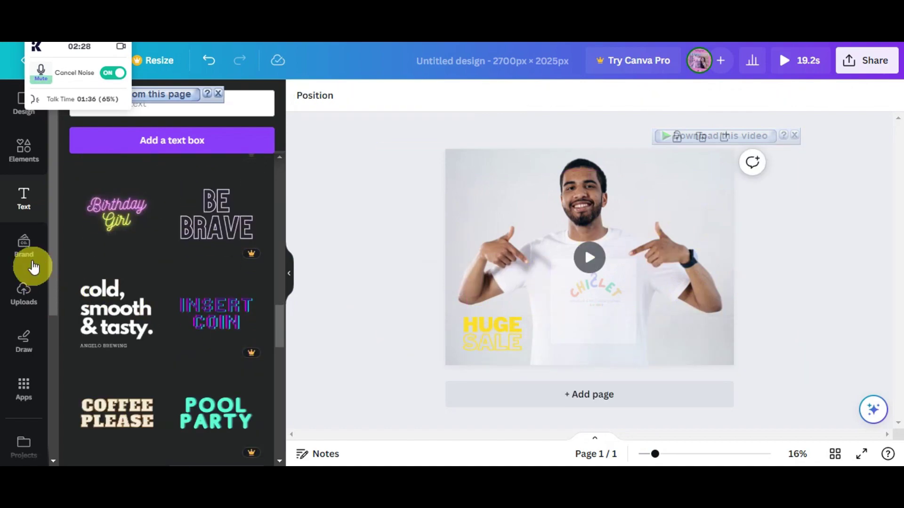
{"action": "left_click", "coordinate": [32, 254]}
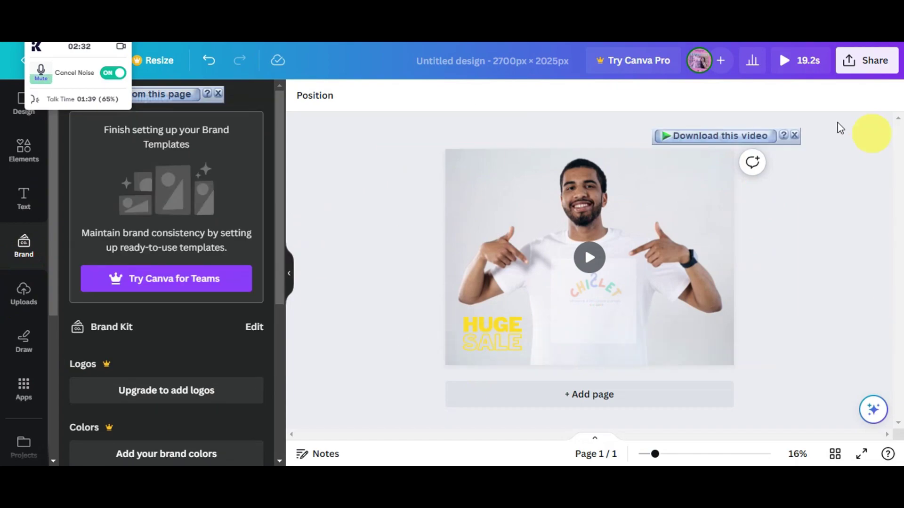
- Preview the finished mockup video with the logo and sale text, and return to the editor
{"action": "left_click", "coordinate": [699, 225]}
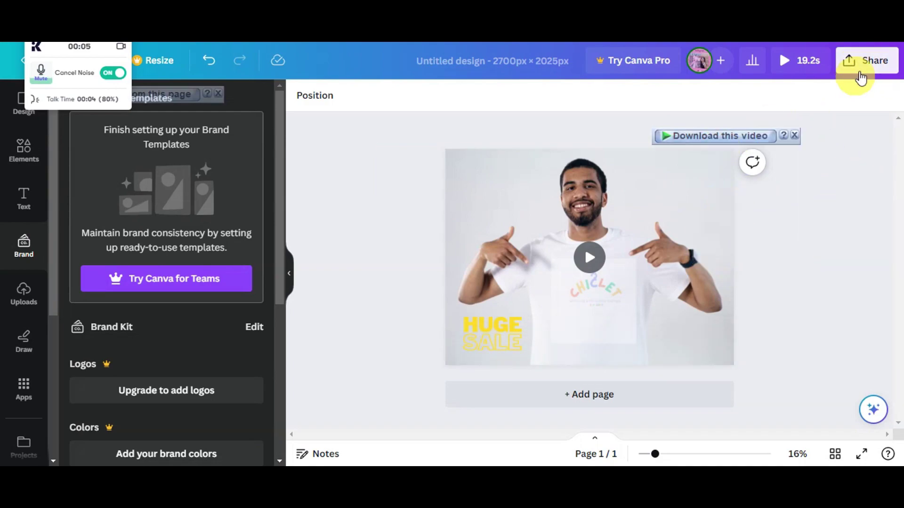
{"action": "left_click", "coordinate": [783, 68]}
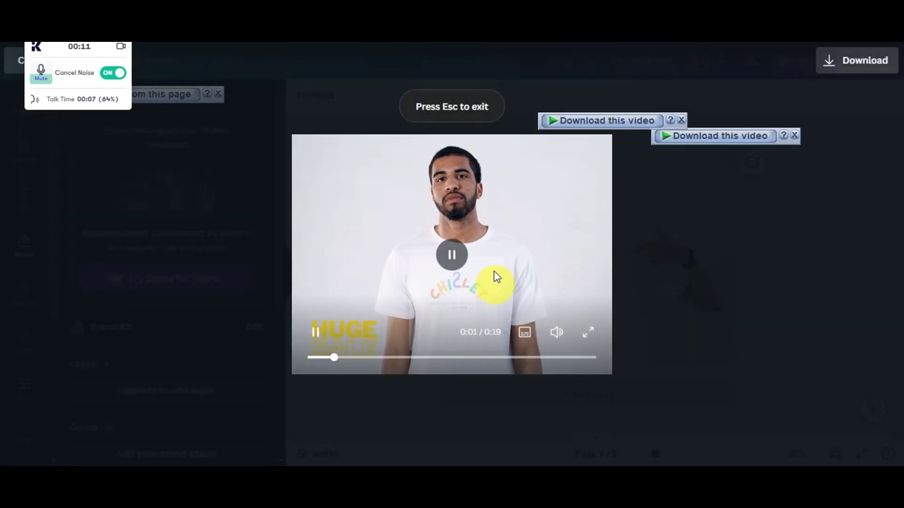
{"action": "key", "text": "Escape"}
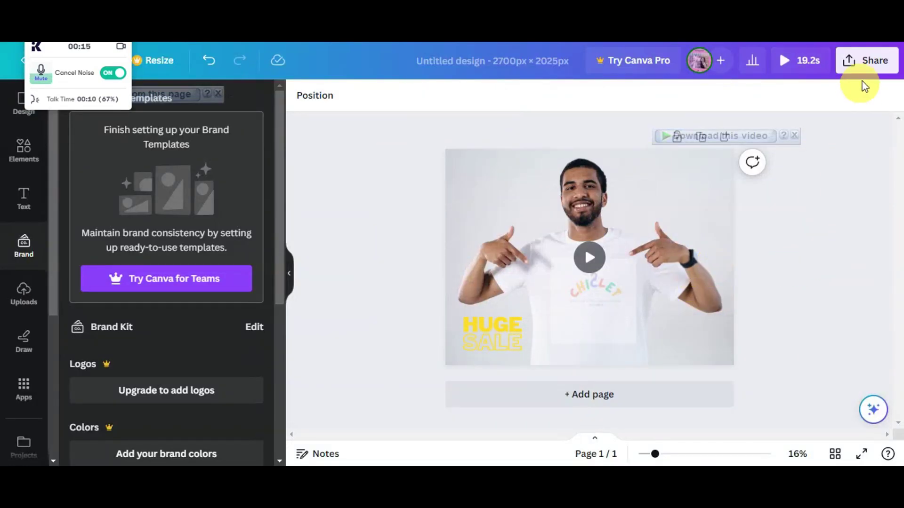
- Open the download settings of the finished mockup and choose MP4 Video as the file type
{"action": "left_click", "coordinate": [869, 66]}
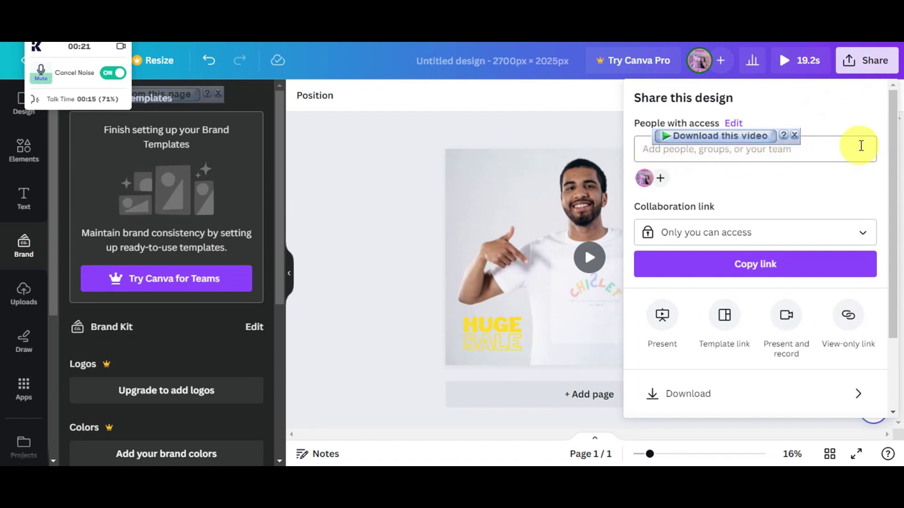
{"action": "scroll", "coordinate": [859, 146], "scroll_direction": "down", "scroll_amount": 2}
{"action": "left_click", "coordinate": [694, 299]}
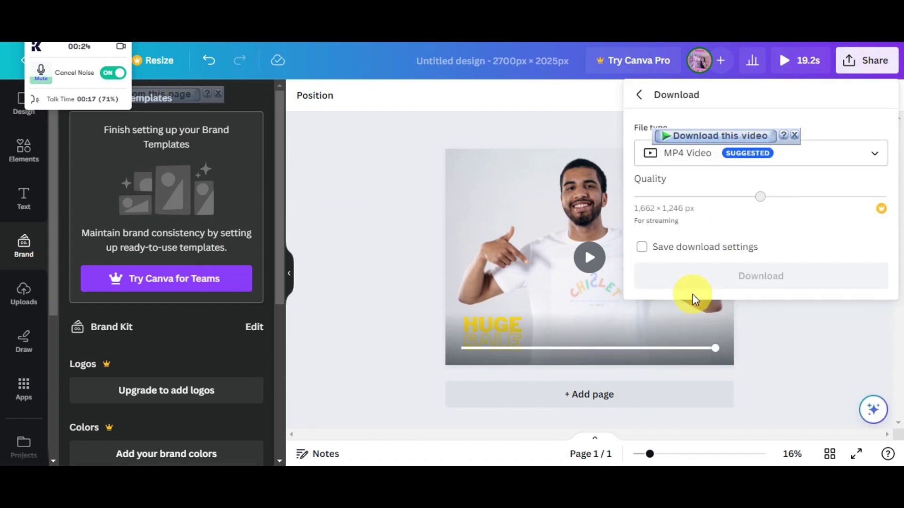
{"action": "left_click", "coordinate": [833, 157]}
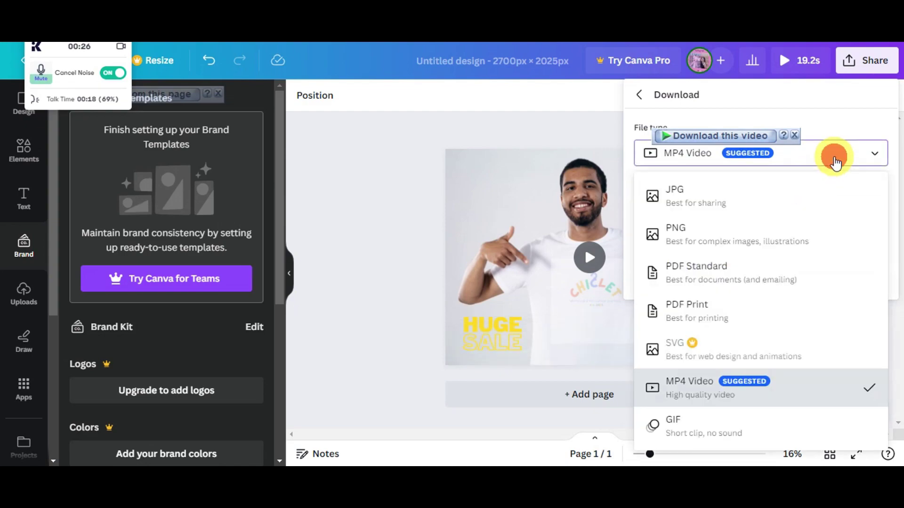
{"action": "left_click", "coordinate": [680, 394]}
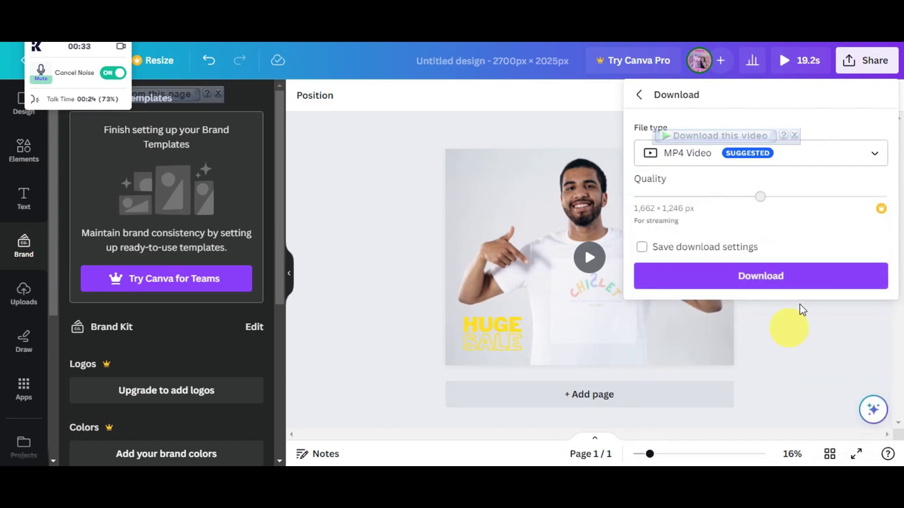
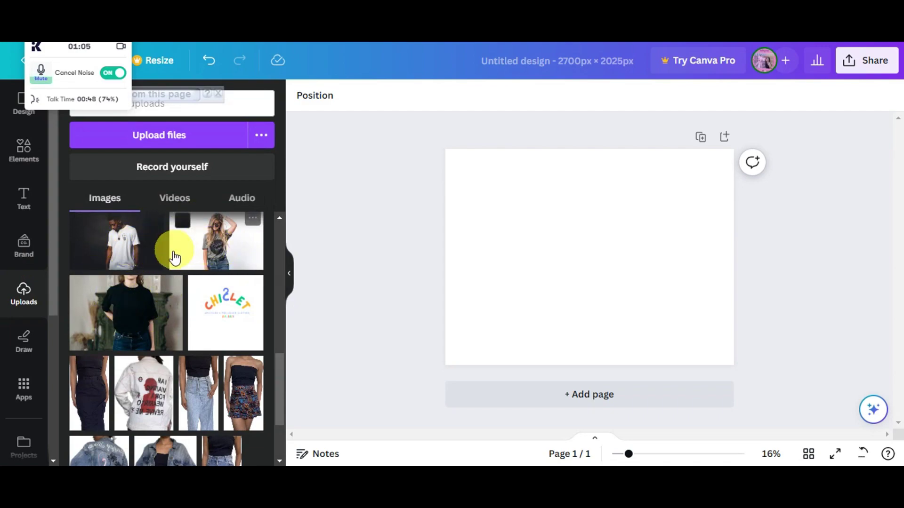
- Add the uploaded photo of the woman in the grey T-shirt, enlarge it to cover the page and set it as background
{"action": "left_click", "coordinate": [204, 251]}
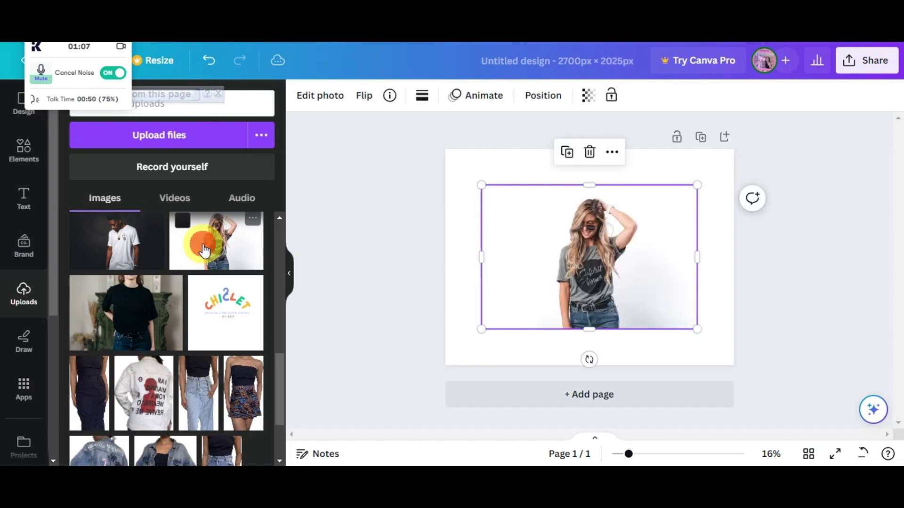
{"action": "left_click_drag", "start_coordinate": [479, 182], "coordinate": [427, 145]}
{"action": "left_click_drag", "start_coordinate": [696, 328], "coordinate": [753, 368]}
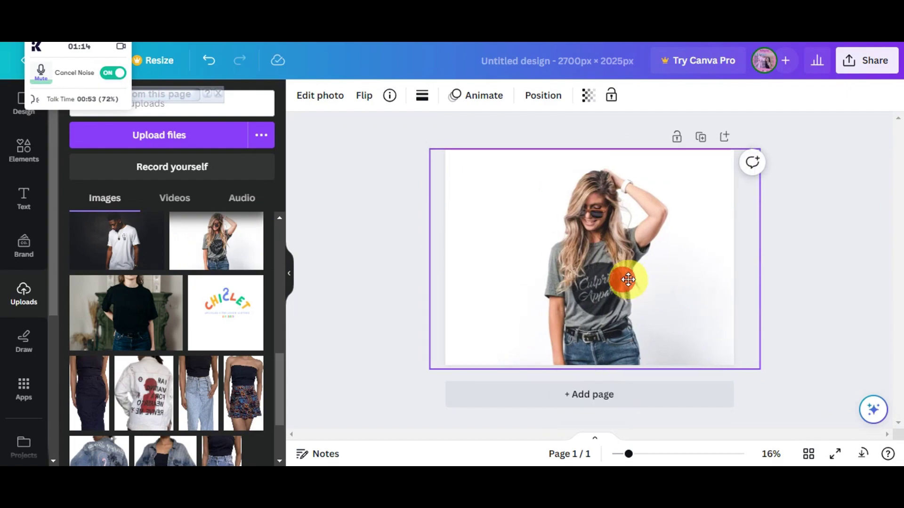
{"action": "right_click", "coordinate": [612, 246]}
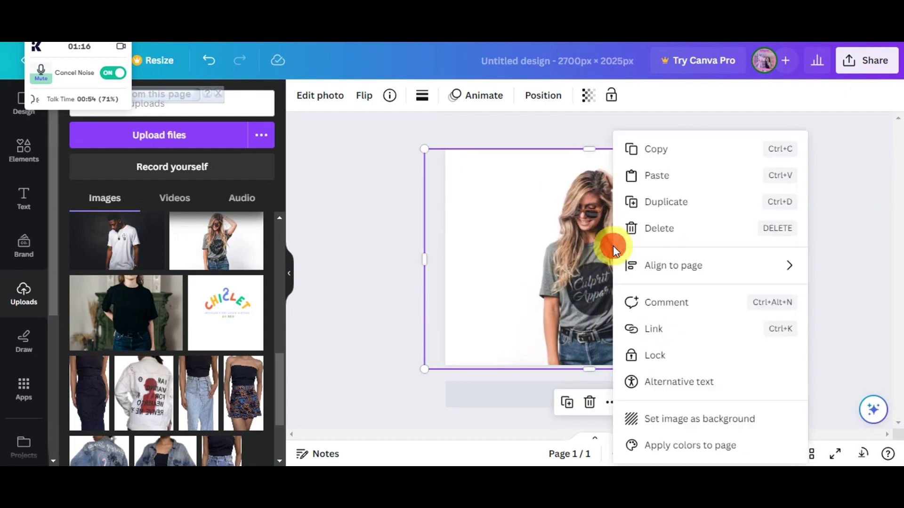
{"action": "left_click", "coordinate": [666, 420]}
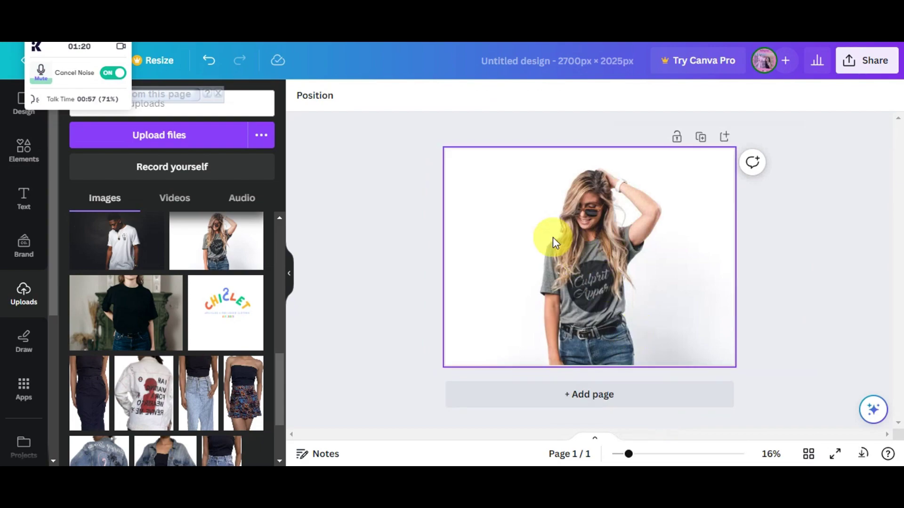
{"action": "left_click", "coordinate": [861, 225]}
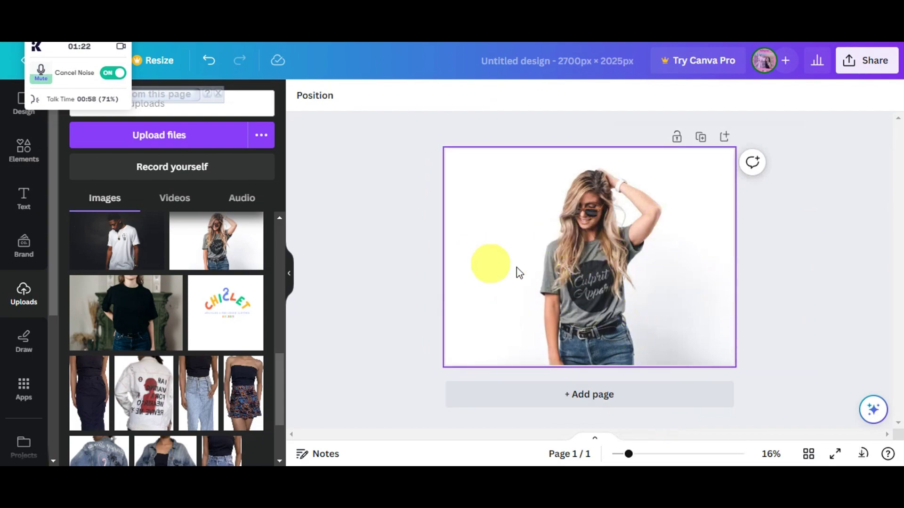
- Apply the Breathe animation to the page with the grey T-shirt background photo
{"action": "right_click", "coordinate": [581, 235]}
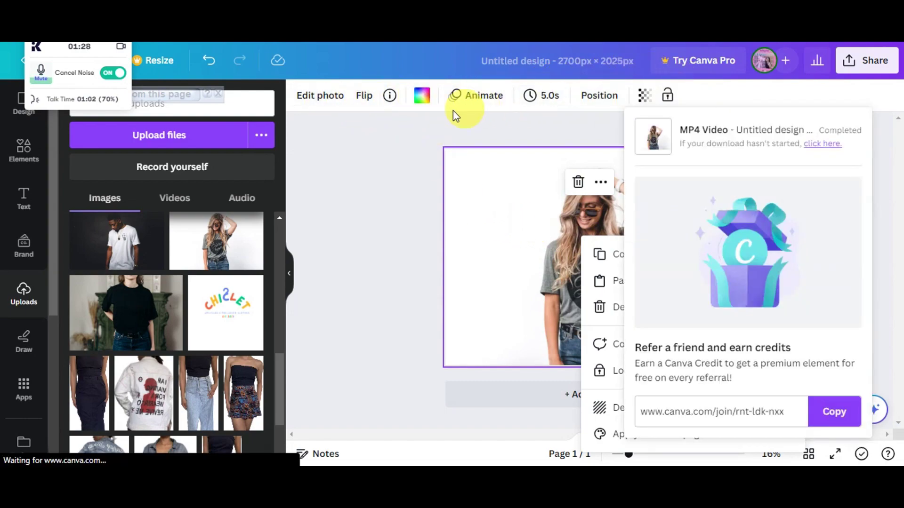
{"action": "left_click", "coordinate": [515, 176]}
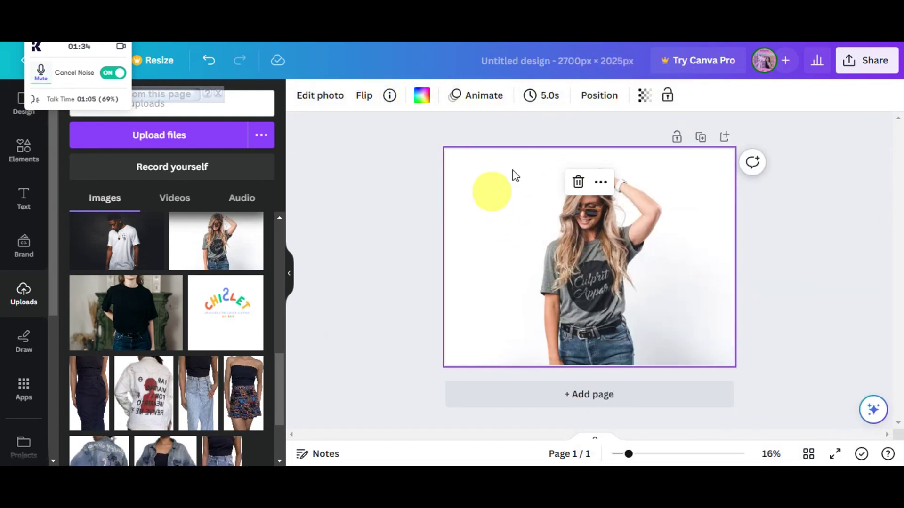
{"action": "left_click", "coordinate": [479, 96]}
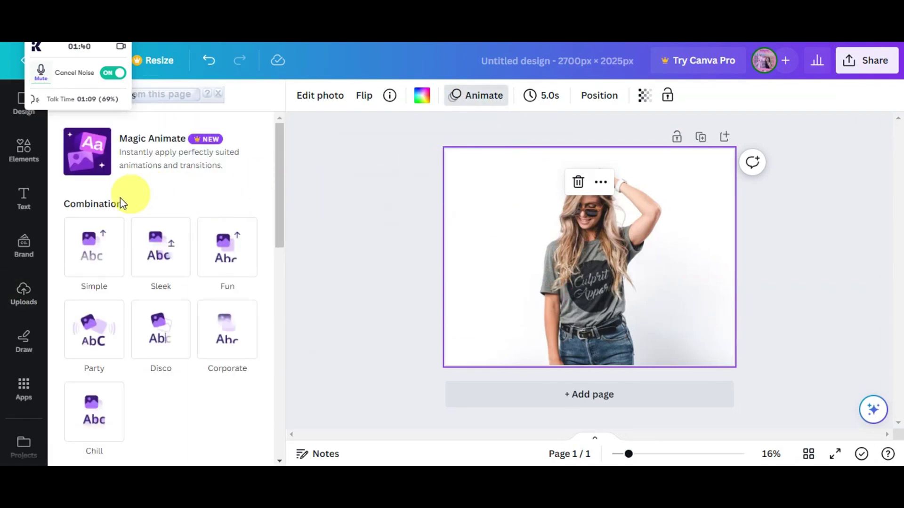
{"action": "scroll", "coordinate": [224, 202], "scroll_direction": "down", "scroll_amount": 2}
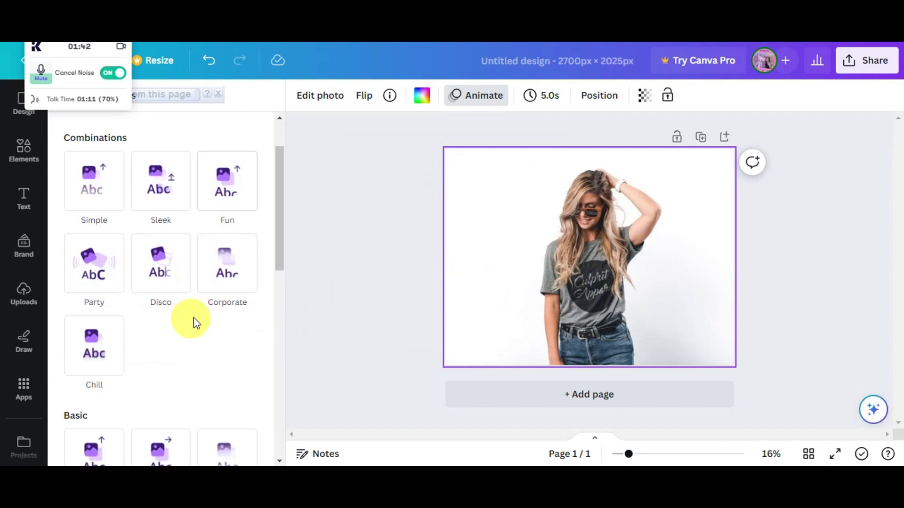
{"action": "scroll", "coordinate": [206, 320], "scroll_direction": "down", "scroll_amount": 3}
{"action": "scroll", "coordinate": [206, 320], "scroll_direction": "down", "scroll_amount": 2}
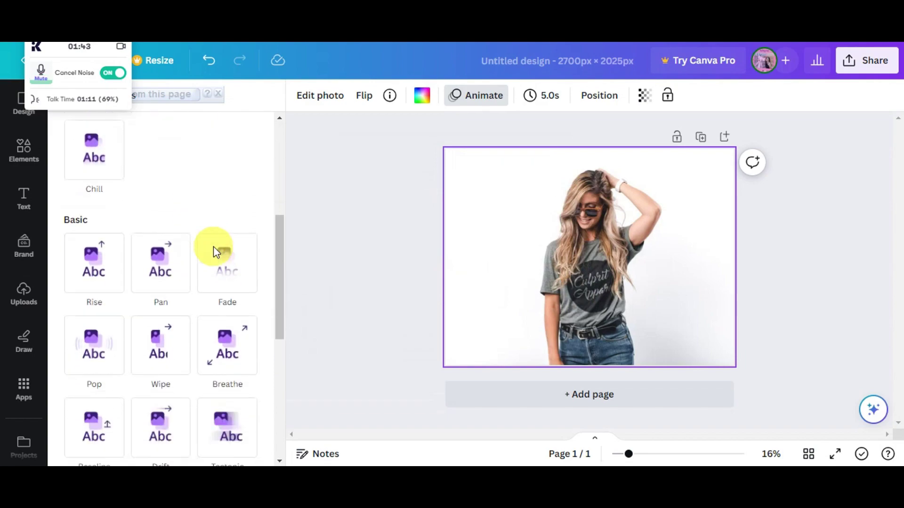
{"action": "left_click", "coordinate": [224, 343]}
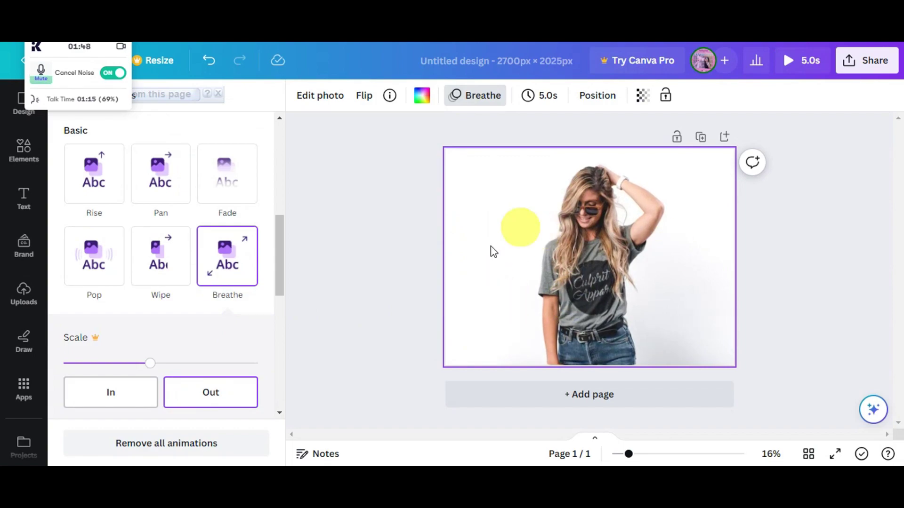
- Set the page's timing to 3.0 seconds
{"action": "left_click", "coordinate": [537, 95]}
{"action": "mouse_move", "coordinate": [562, 160]}
{"action": "left_mouse_down"}
{"action": "mouse_move", "coordinate": [569, 158]}
{"action": "mouse_move", "coordinate": [550, 159]}
{"action": "left_mouse_up"}
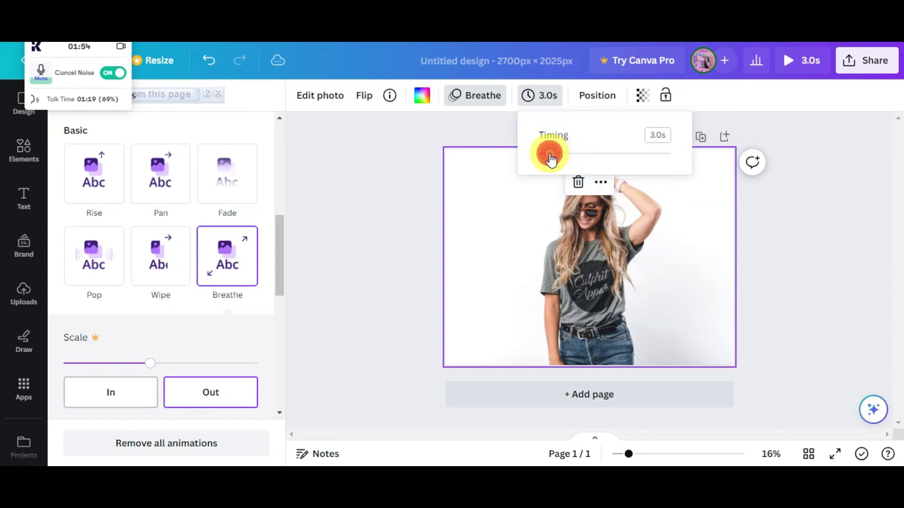
{"action": "left_click", "coordinate": [795, 230]}
- Preview the animated photo page, view it in full screen, and return to the editor
{"action": "left_click", "coordinate": [786, 60]}
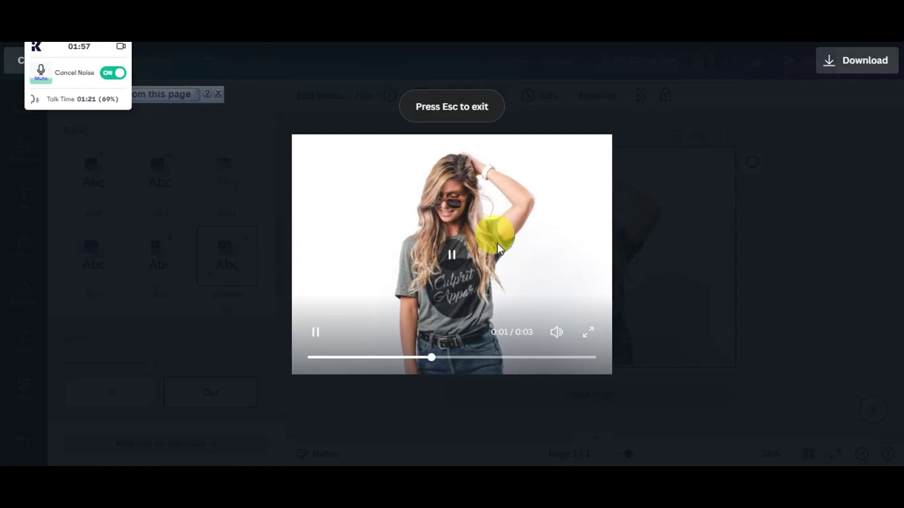
{"action": "left_click", "coordinate": [588, 332]}
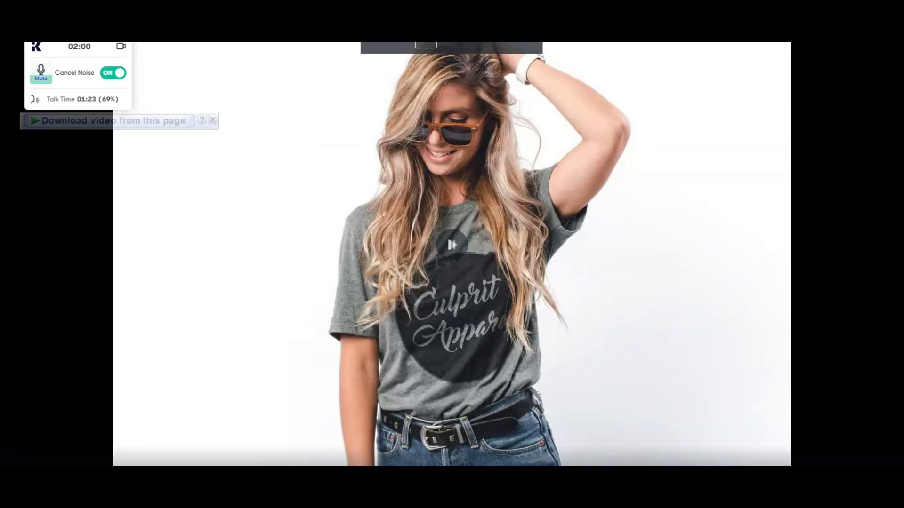
{"action": "key", "text": "Escape"}
{"action": "left_click", "coordinate": [685, 262]}
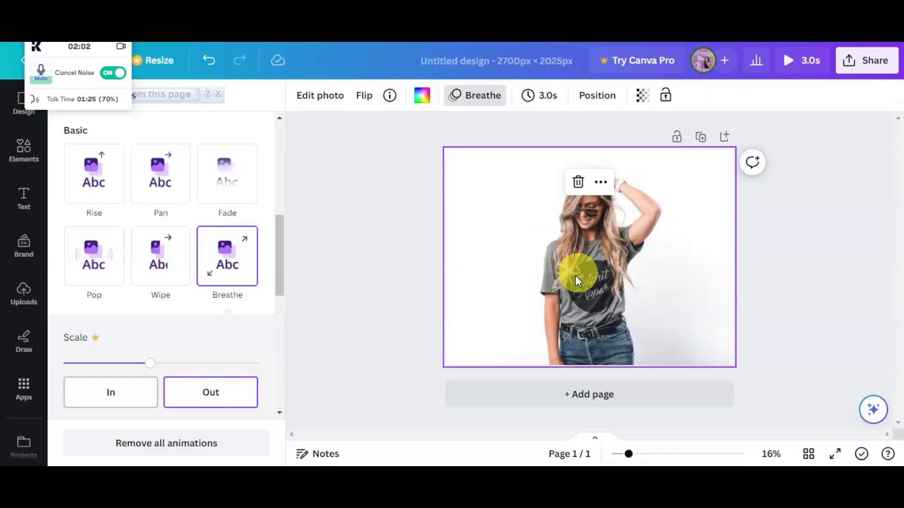
{"action": "left_click", "coordinate": [569, 264]}
{"action": "right_click", "coordinate": [569, 262]}
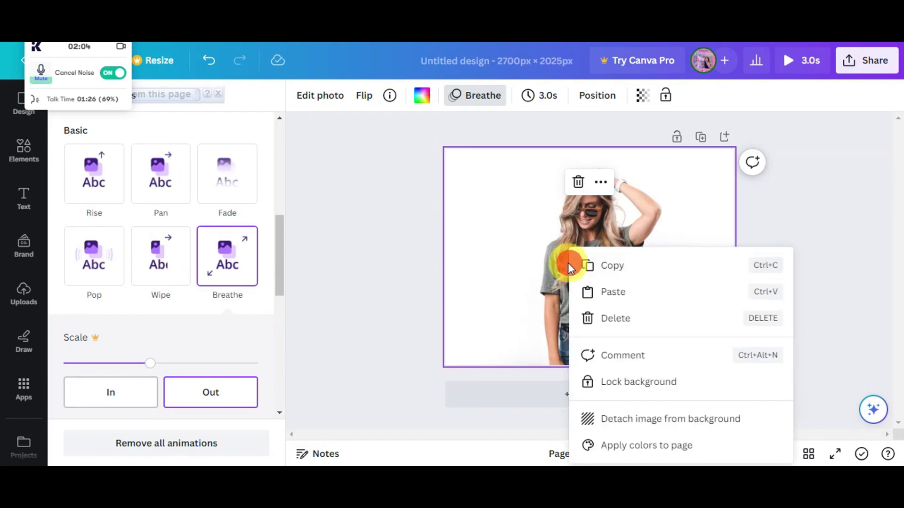
{"action": "right_click", "coordinate": [492, 186]}
{"action": "left_click", "coordinate": [448, 222]}
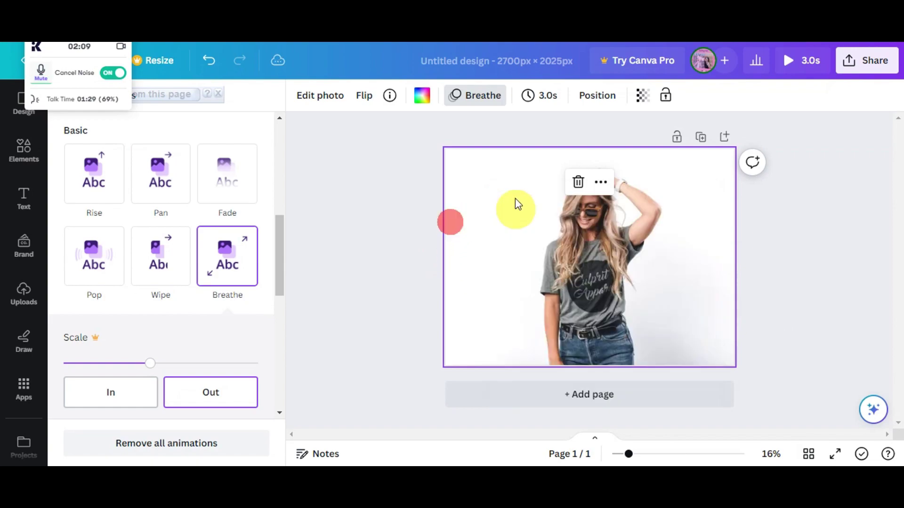
- Duplicate the animated page and delete the background photo from the copy
{"action": "left_click", "coordinate": [702, 138]}
{"action": "scroll", "coordinate": [784, 291], "scroll_direction": "up", "scroll_amount": 5}
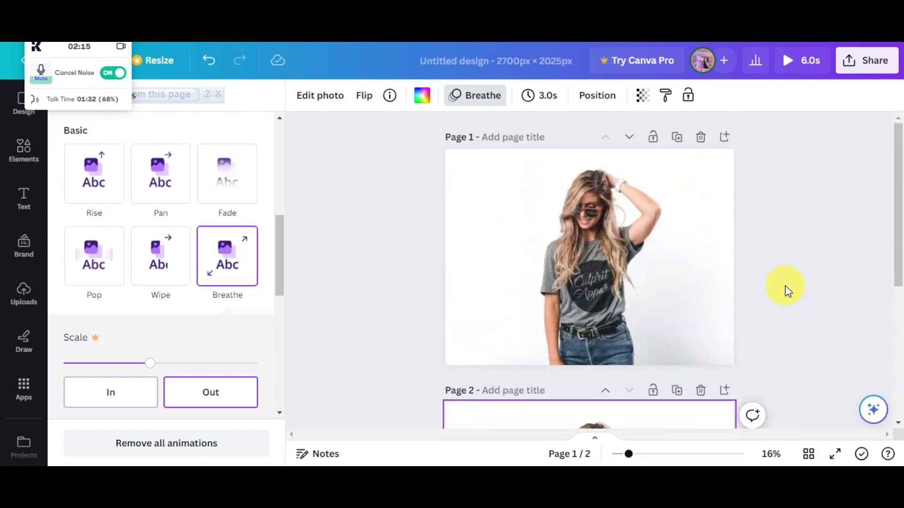
{"action": "scroll", "coordinate": [541, 321], "scroll_direction": "down", "scroll_amount": 5}
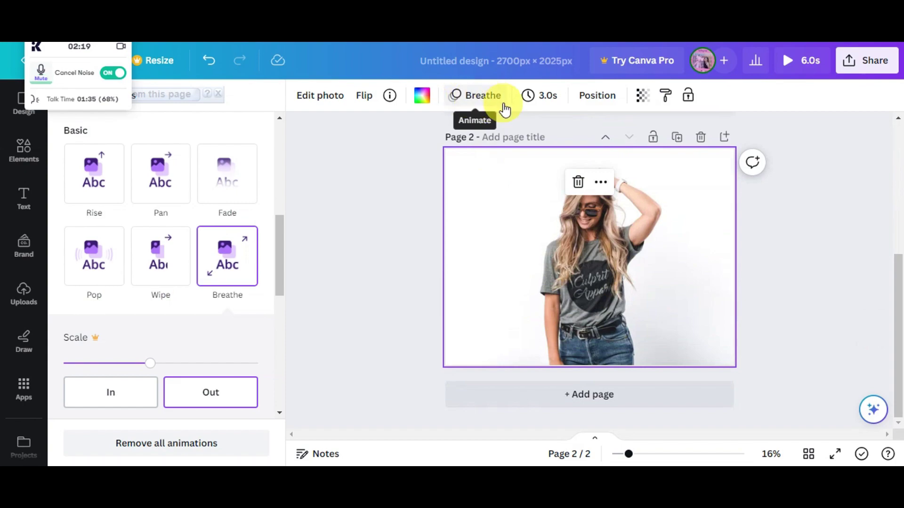
{"action": "left_click", "coordinate": [537, 236]}
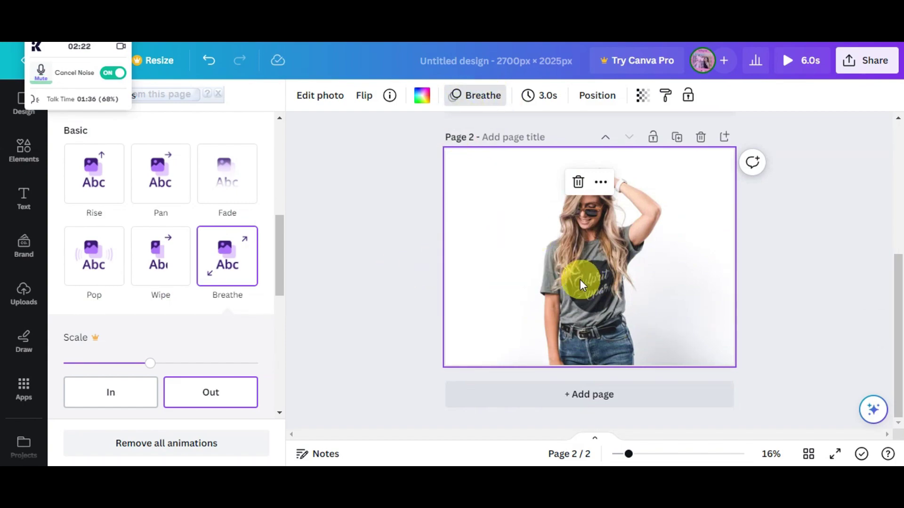
{"action": "key", "text": "Delete"}
- Add the uploaded photo of the man in the white T-shirt to page 2, enlarge it to cover the page and set it as background
{"action": "left_click", "coordinate": [21, 289]}
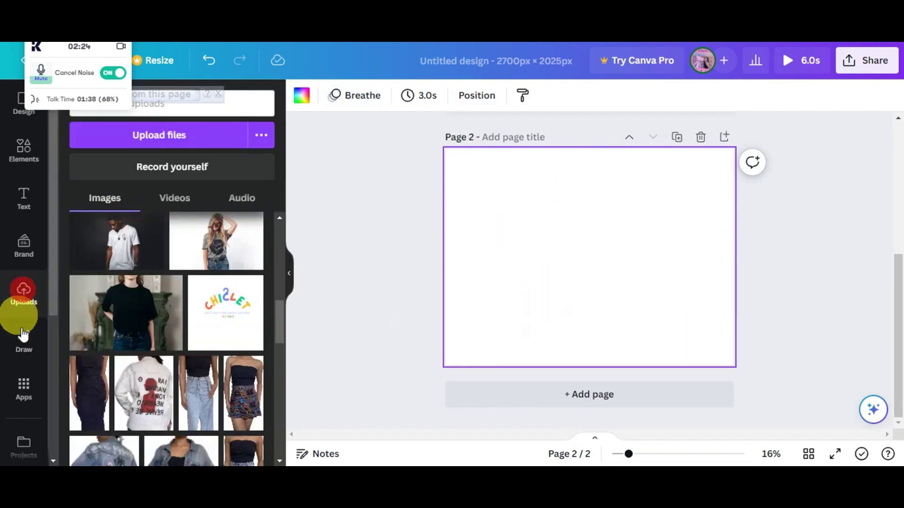
{"action": "left_click_drag", "start_coordinate": [127, 247], "coordinate": [562, 235]}
{"action": "left_click_drag", "start_coordinate": [483, 176], "coordinate": [445, 151]}
{"action": "left_click_drag", "start_coordinate": [695, 320], "coordinate": [753, 383]}
{"action": "left_click_drag", "start_coordinate": [668, 286], "coordinate": [637, 264]}
{"action": "right_click", "coordinate": [636, 264]}
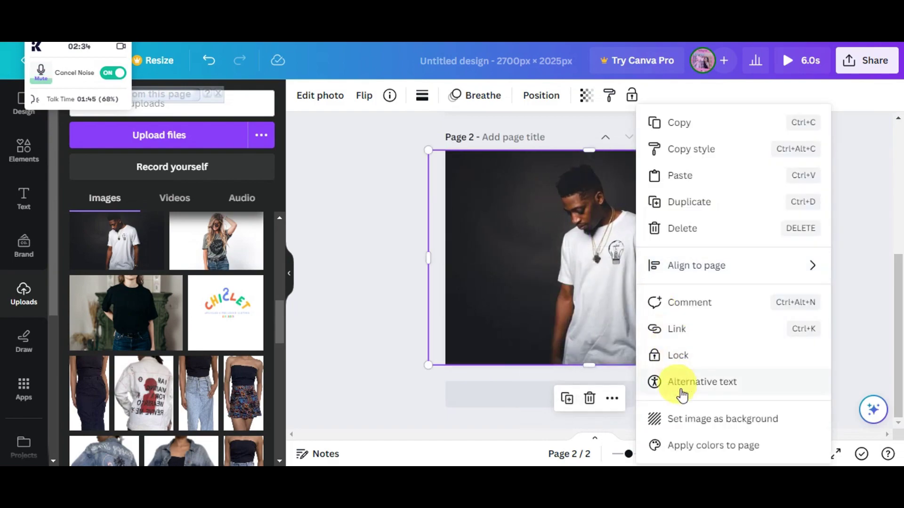
{"action": "left_click", "coordinate": [686, 417]}
- Duplicate page 2 and replace the photo on the copy with the uploaded black T-shirt photo, sized to cover the page
{"action": "left_click", "coordinate": [609, 256]}
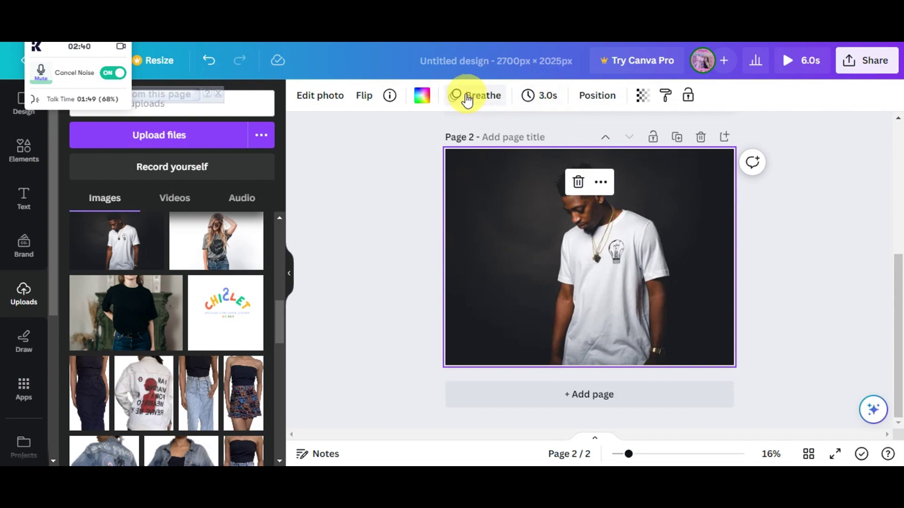
{"action": "left_click", "coordinate": [677, 138]}
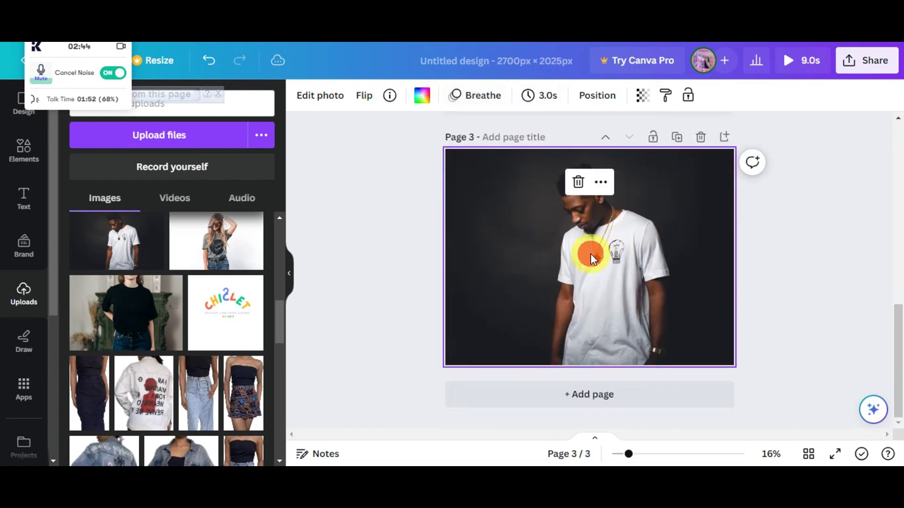
{"action": "key", "text": "Delete"}
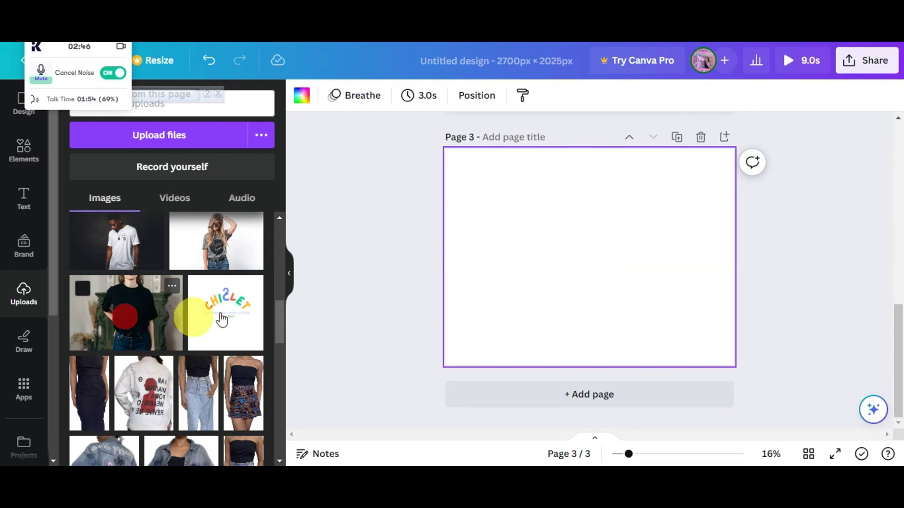
{"action": "left_click_drag", "start_coordinate": [221, 320], "coordinate": [526, 257]}
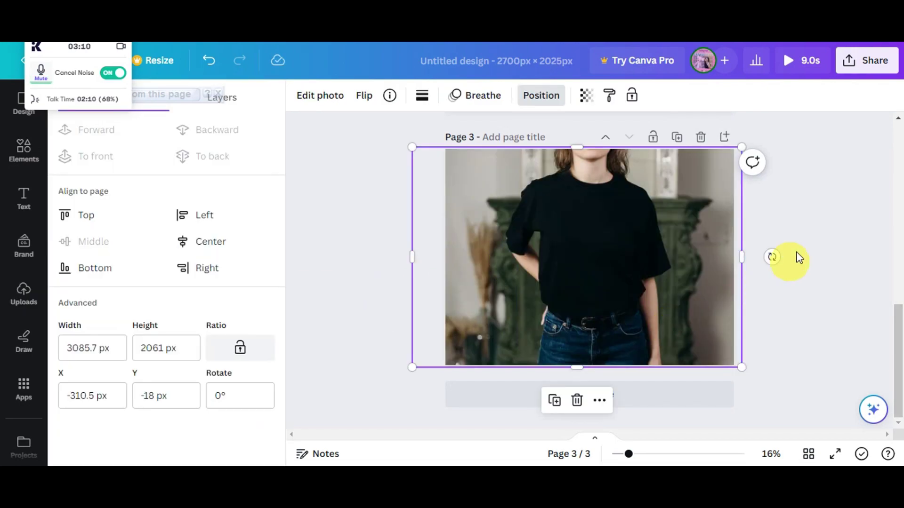
{"action": "left_click", "coordinate": [868, 233]}
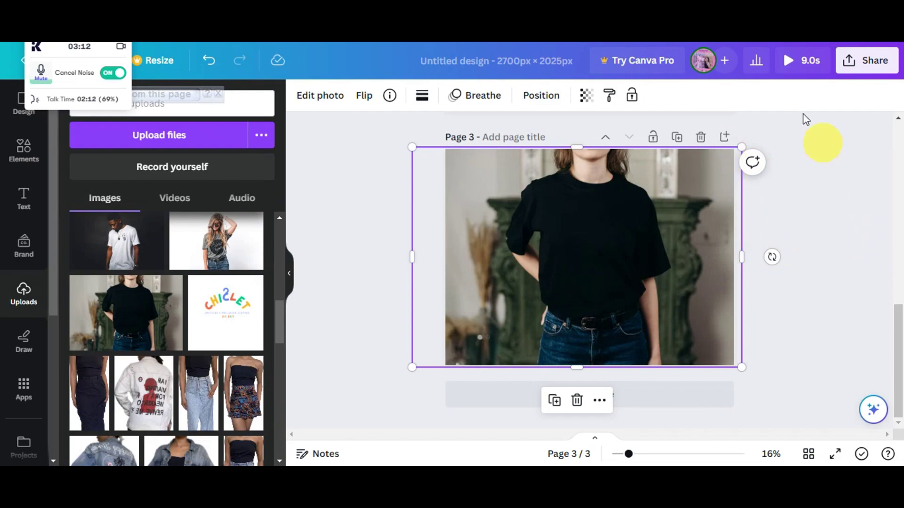
- Preview the whole three-page animated video from page 1
{"action": "scroll", "coordinate": [821, 139], "scroll_direction": "up", "scroll_amount": 8}
{"action": "left_click", "coordinate": [789, 66]}
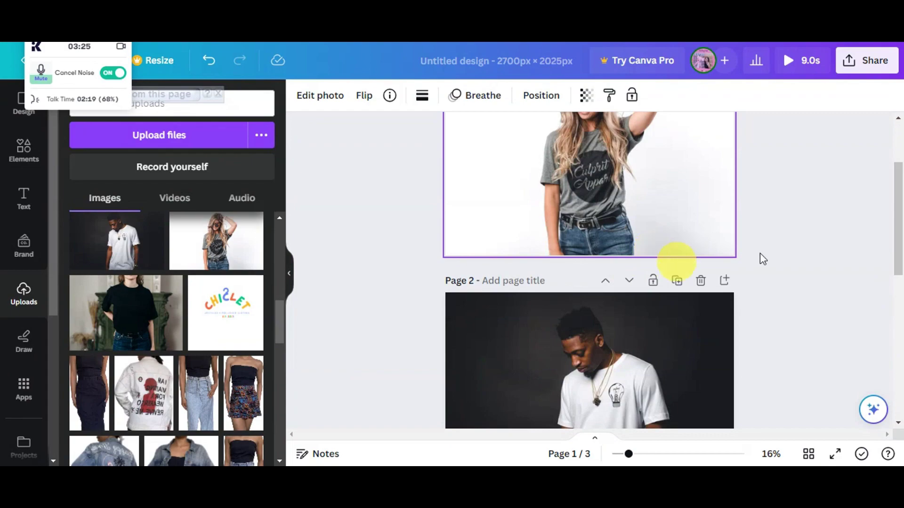
- Download all three pages of the design as an MP4 video
{"action": "left_click", "coordinate": [852, 71]}
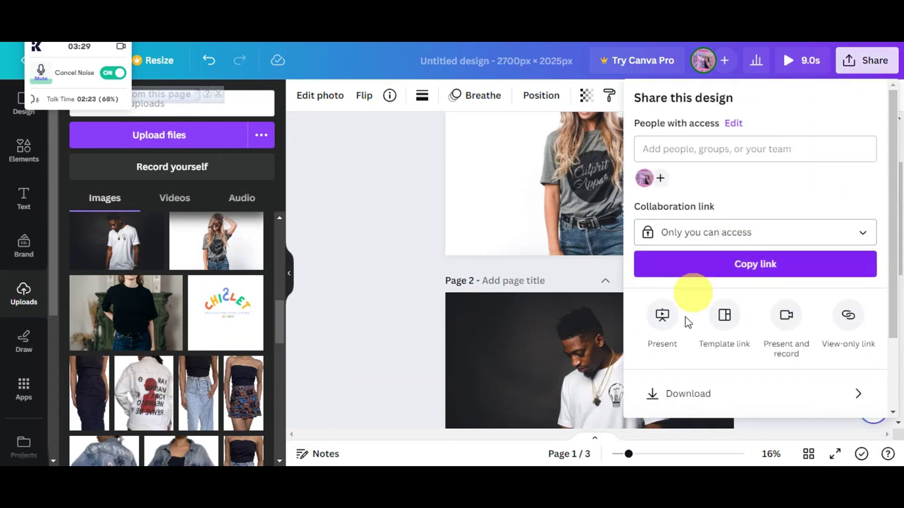
{"action": "left_click", "coordinate": [704, 395]}
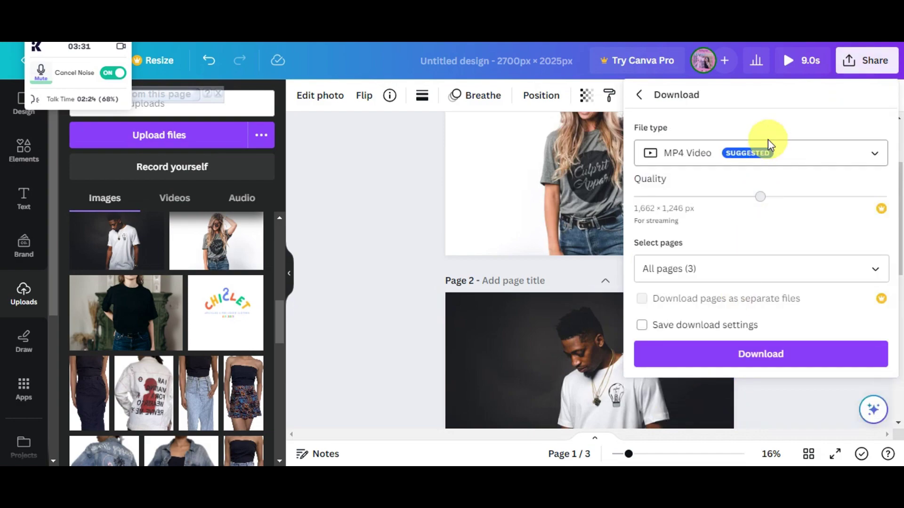
{"action": "left_click", "coordinate": [765, 152]}
{"action": "left_click", "coordinate": [704, 380]}
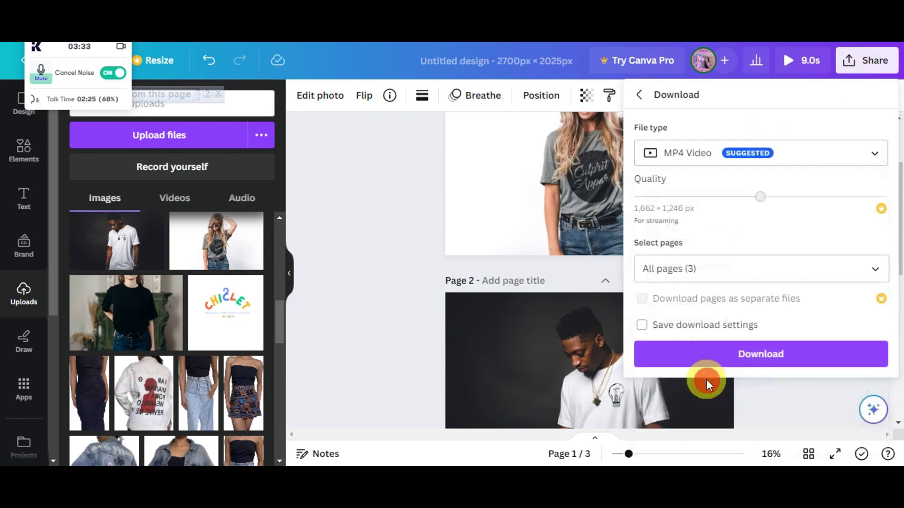
{"action": "left_click", "coordinate": [706, 361]}
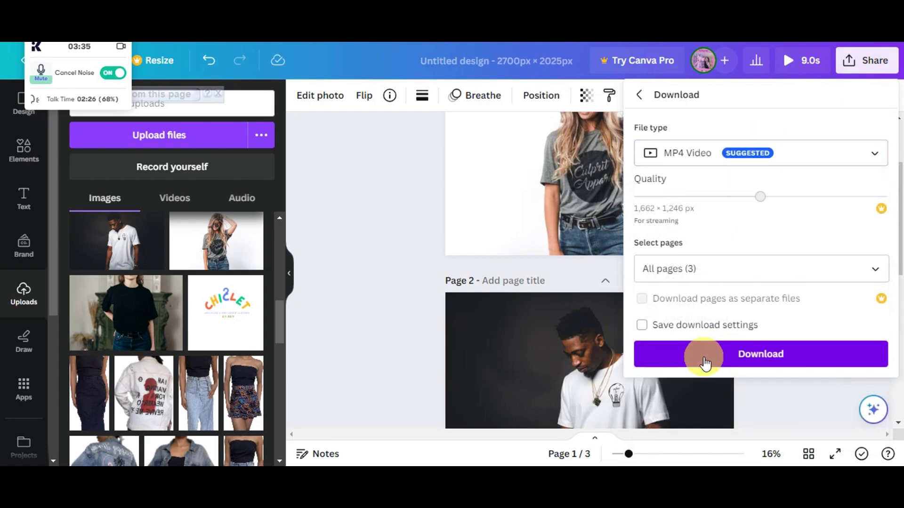